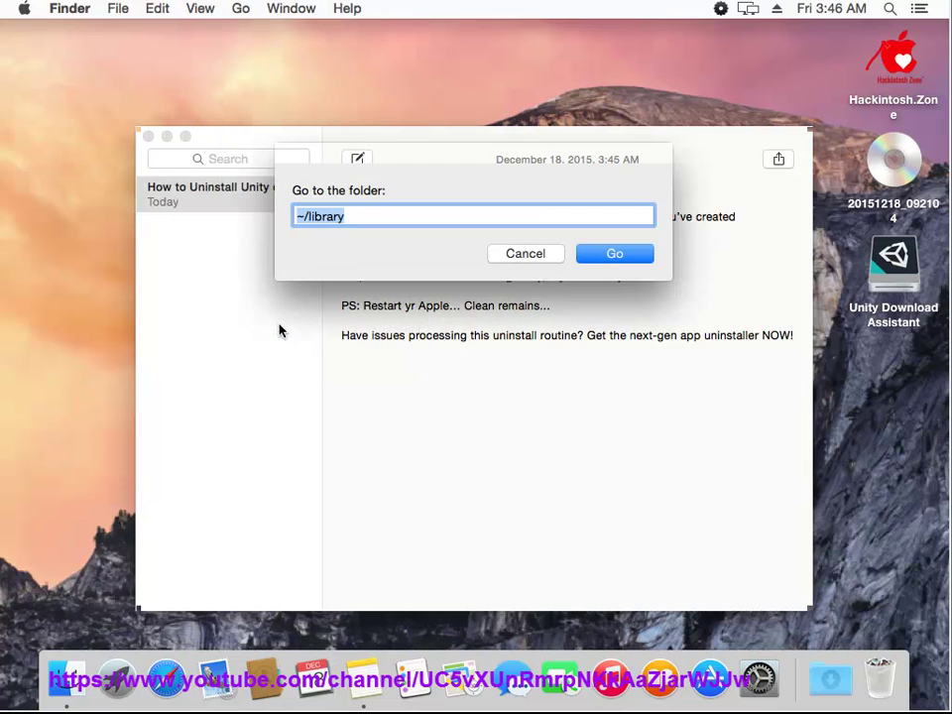
Go to the ~/library folder and search This Mac for "Unity"
left_click(614, 255)
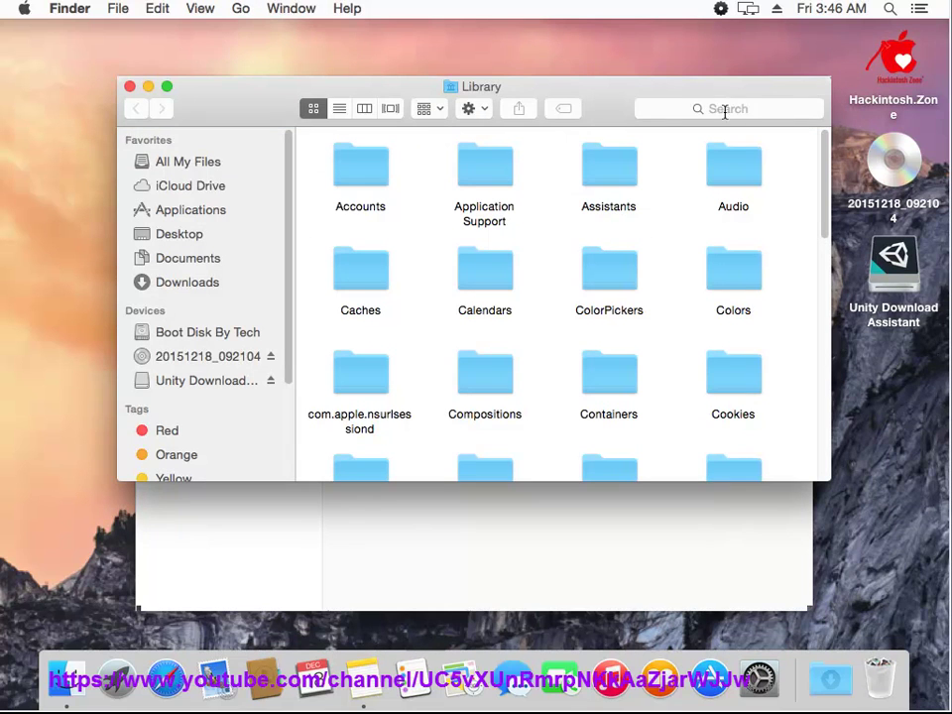
left_click(739, 109)
type("U")
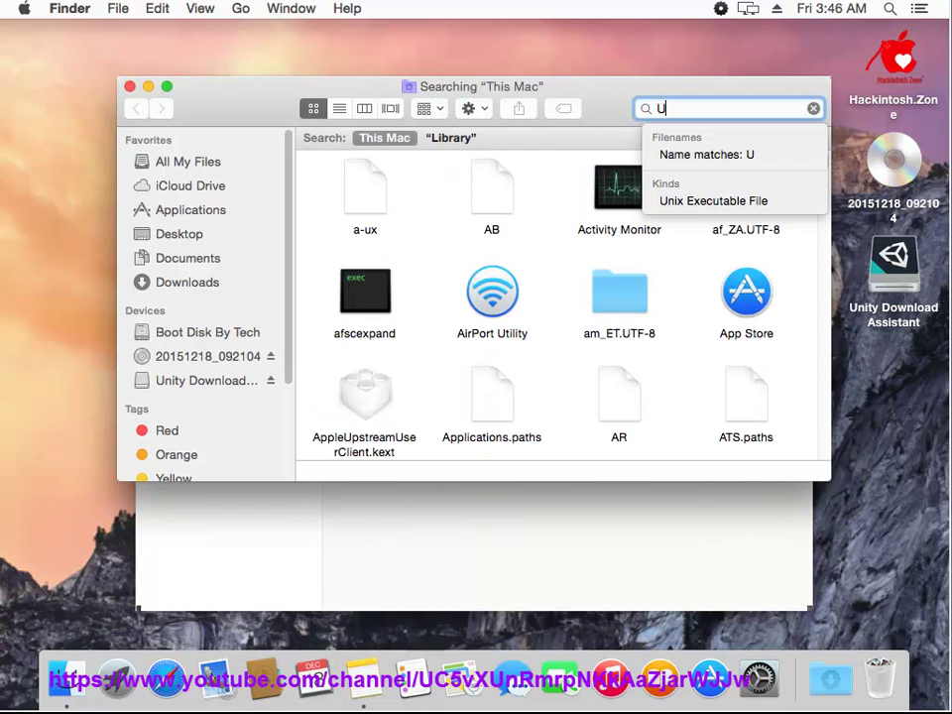
type("nity")
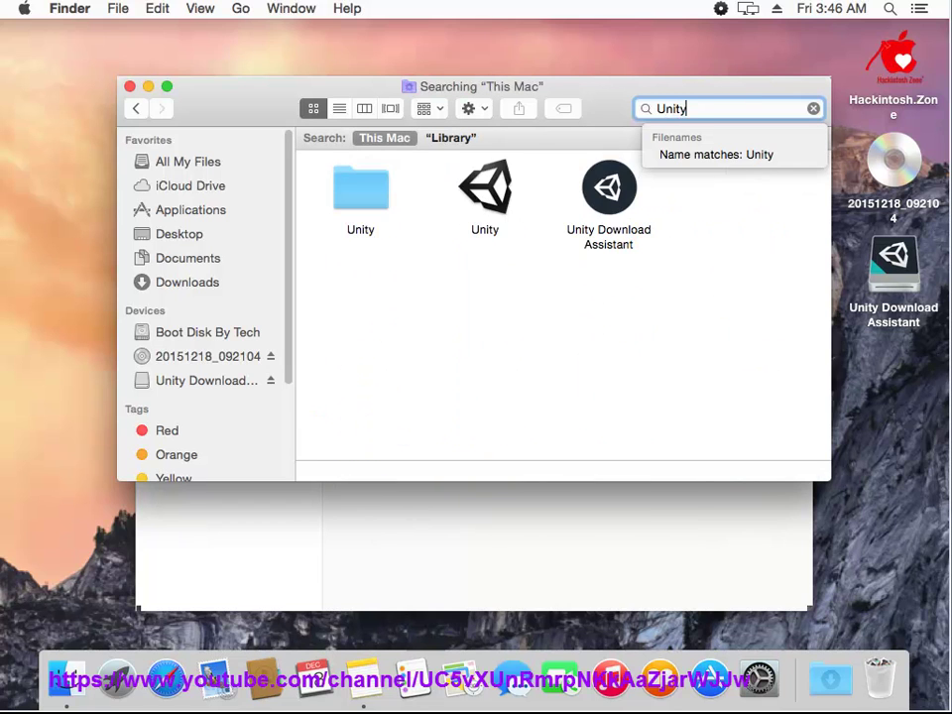
key("Return")
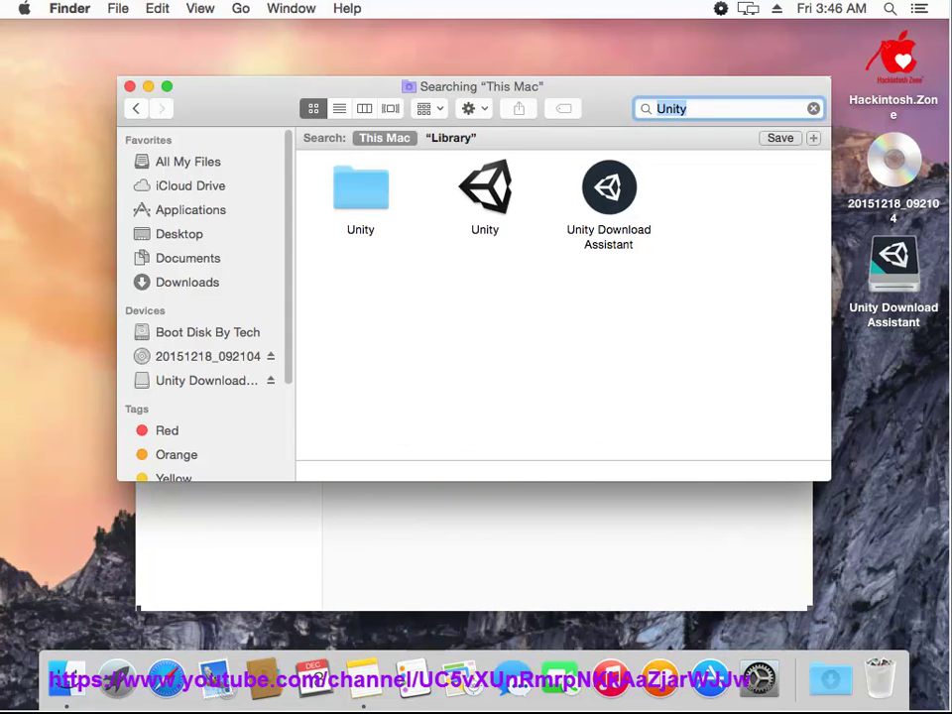
Check where the found Unity application and Unity folder are located, and minimize the search window
left_click(598, 220)
left_click(485, 198)
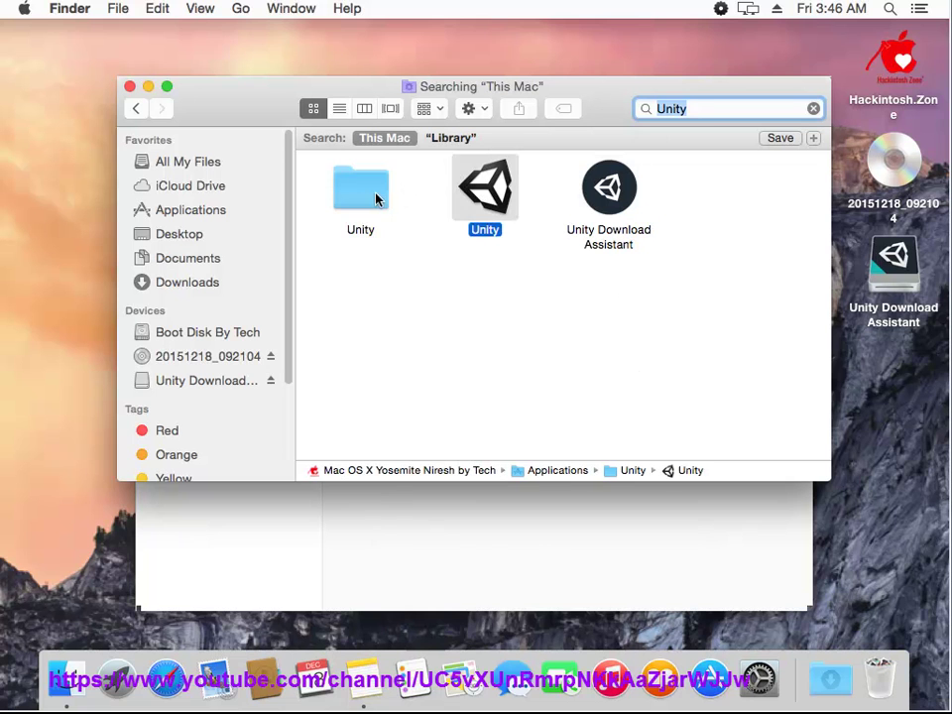
left_click(383, 198)
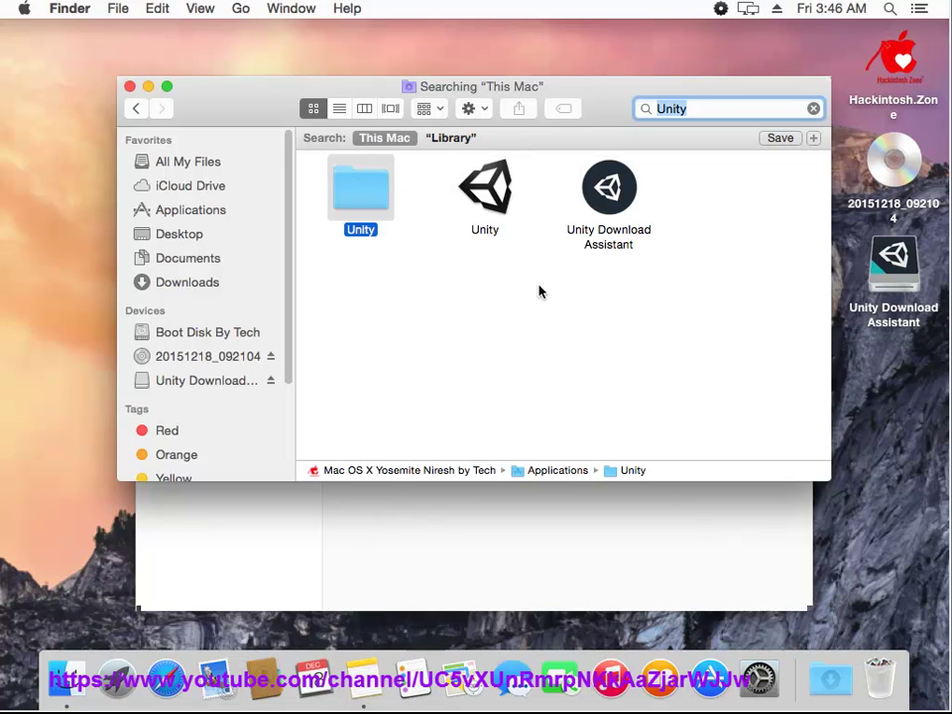
left_click(148, 88)
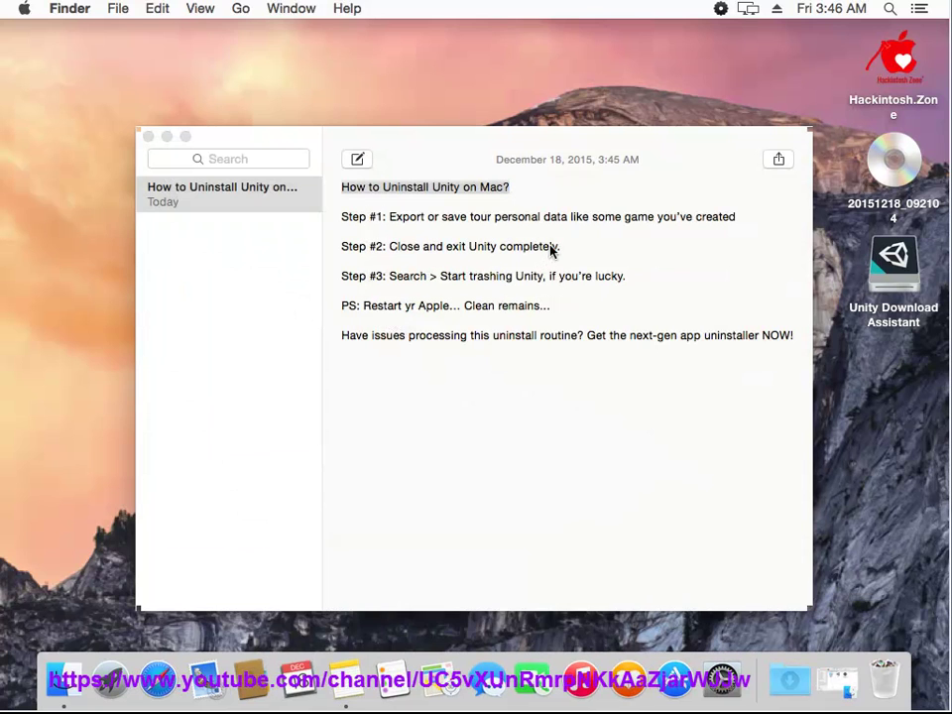
Review Step #1 about saving personal data and Step #2 about exiting Unity in the uninstall note
left_click(724, 239)
left_click_drag(736, 215, 314, 209)
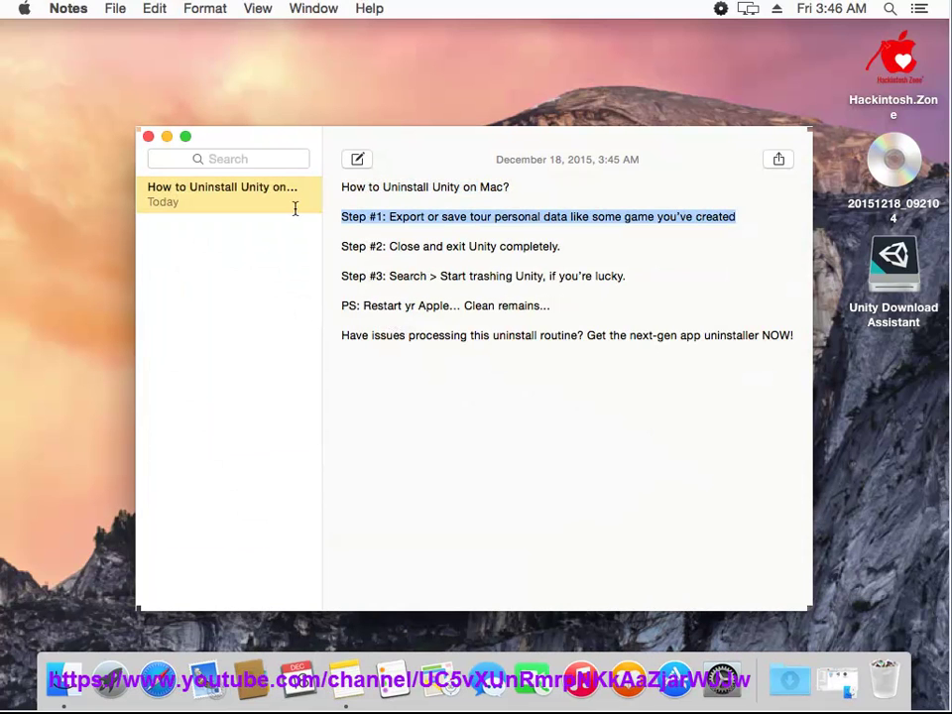
double_click(639, 216)
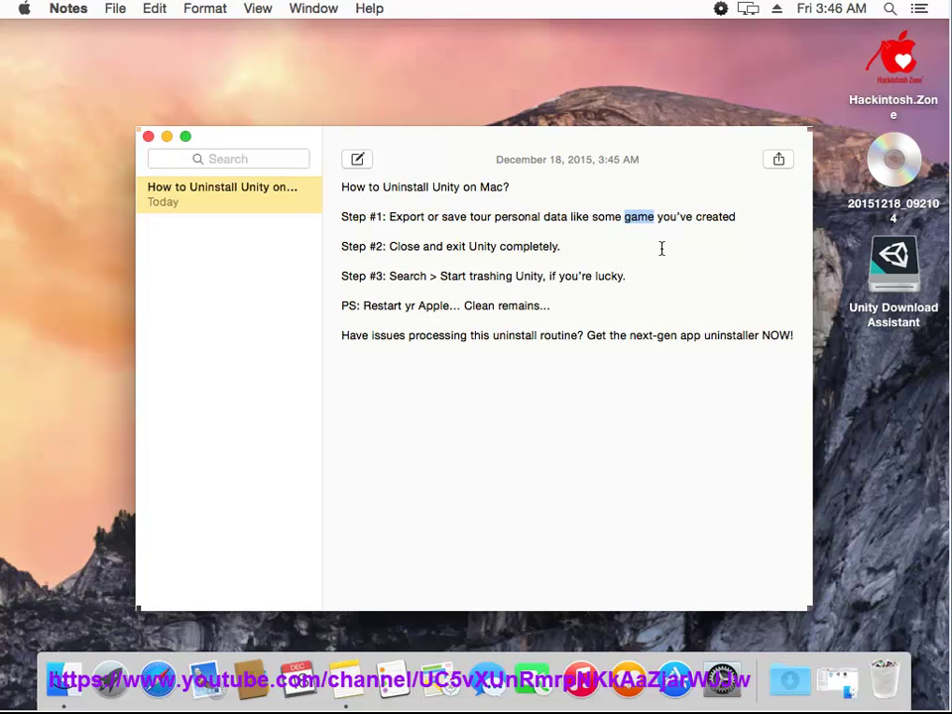
double_click(717, 216)
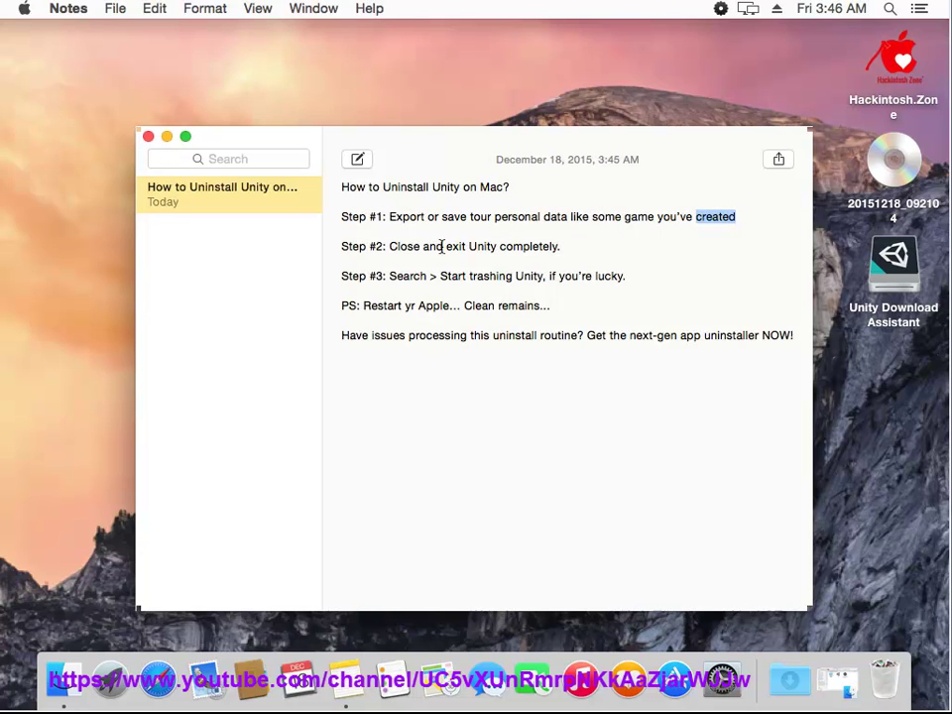
left_click_drag(585, 248, 312, 249)
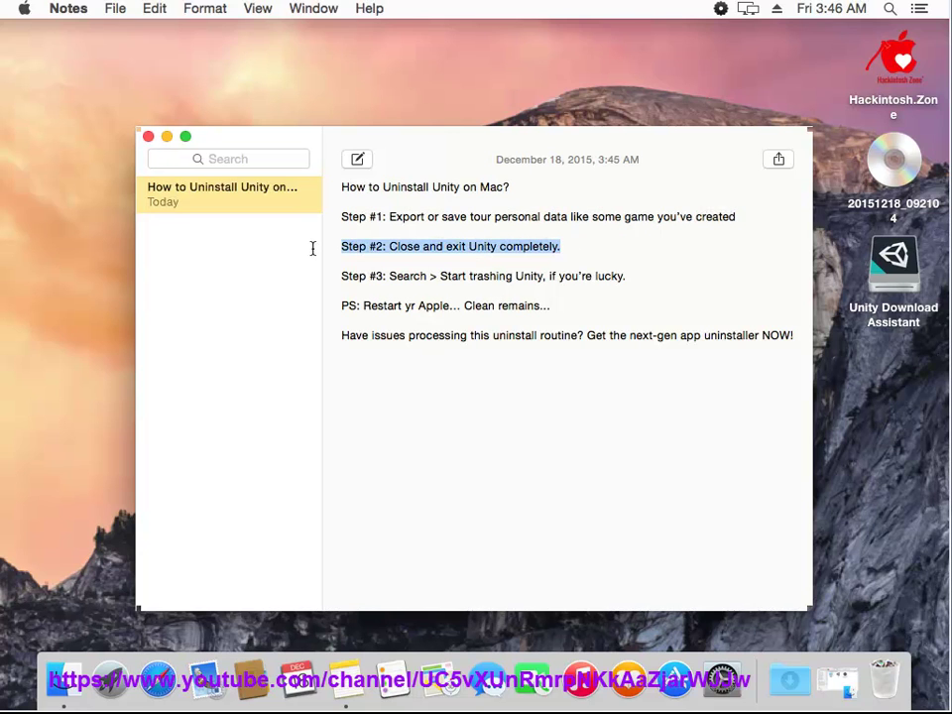
left_click(787, 683)
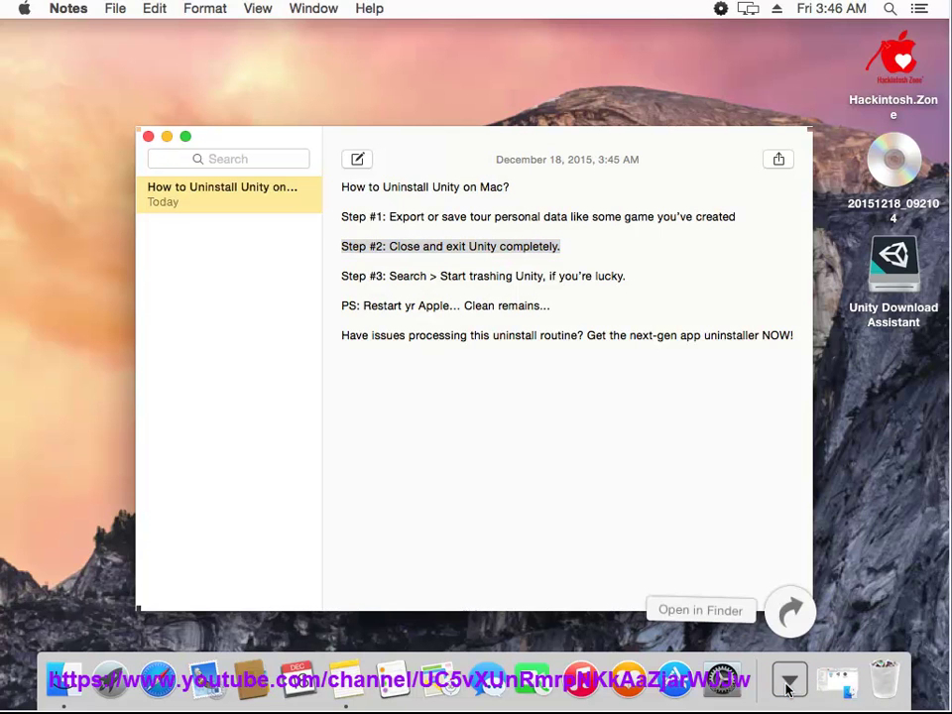
left_click(788, 684)
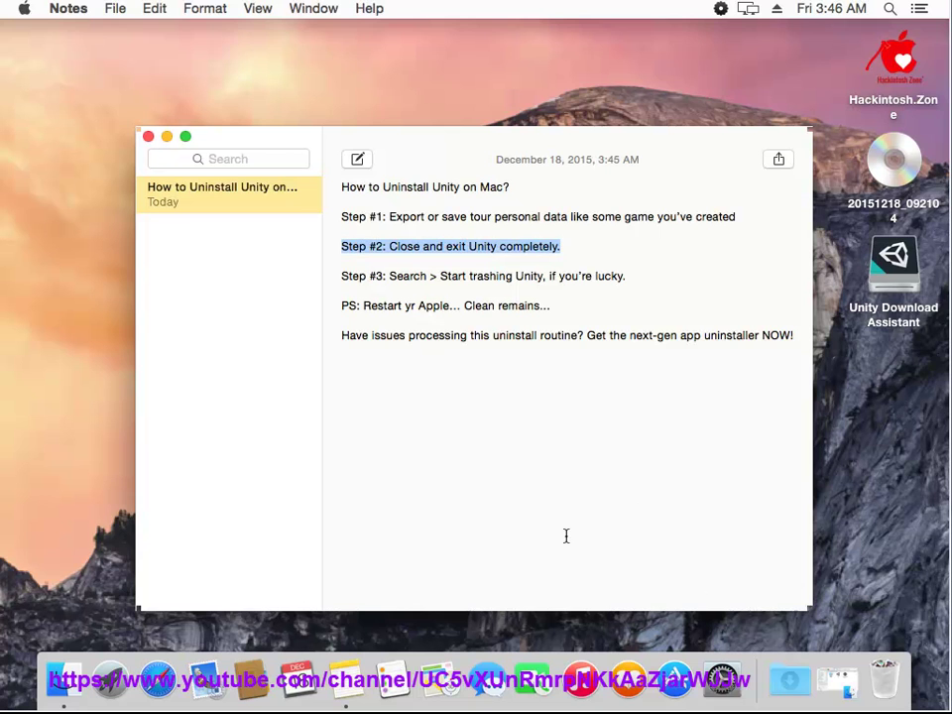
left_click(514, 510)
Open the Utilities folder in Finder and launch Activity Monitor
left_click(273, 51)
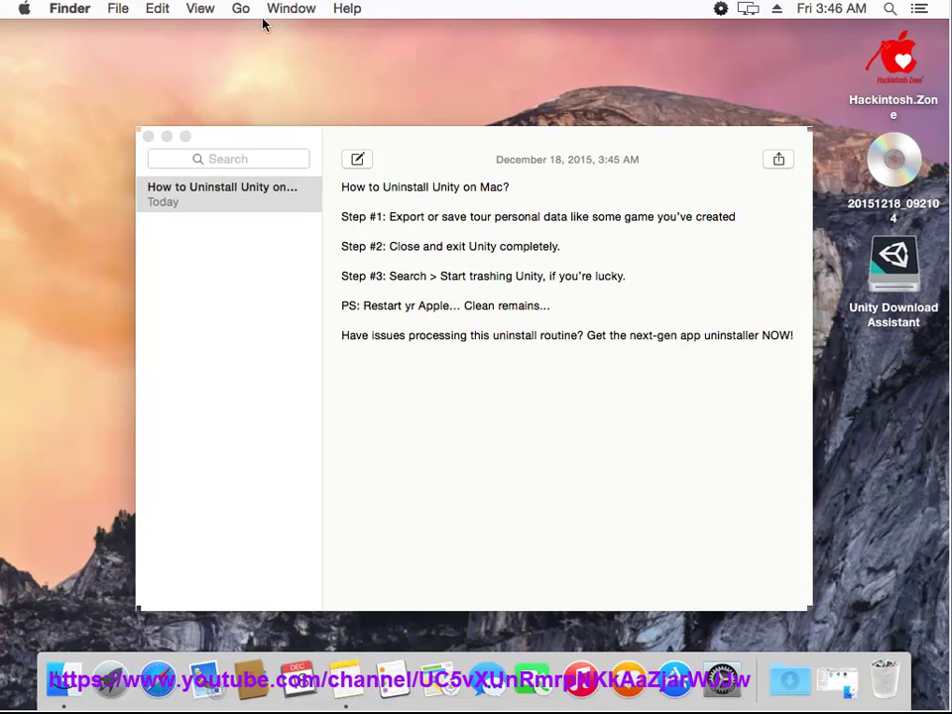
left_click(243, 9)
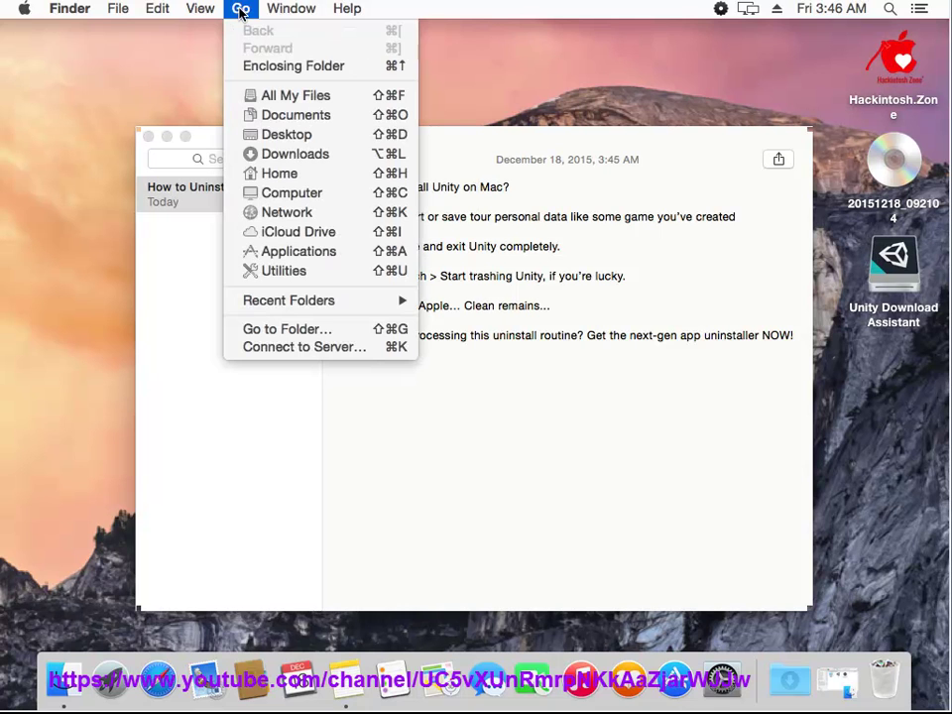
left_click(297, 271)
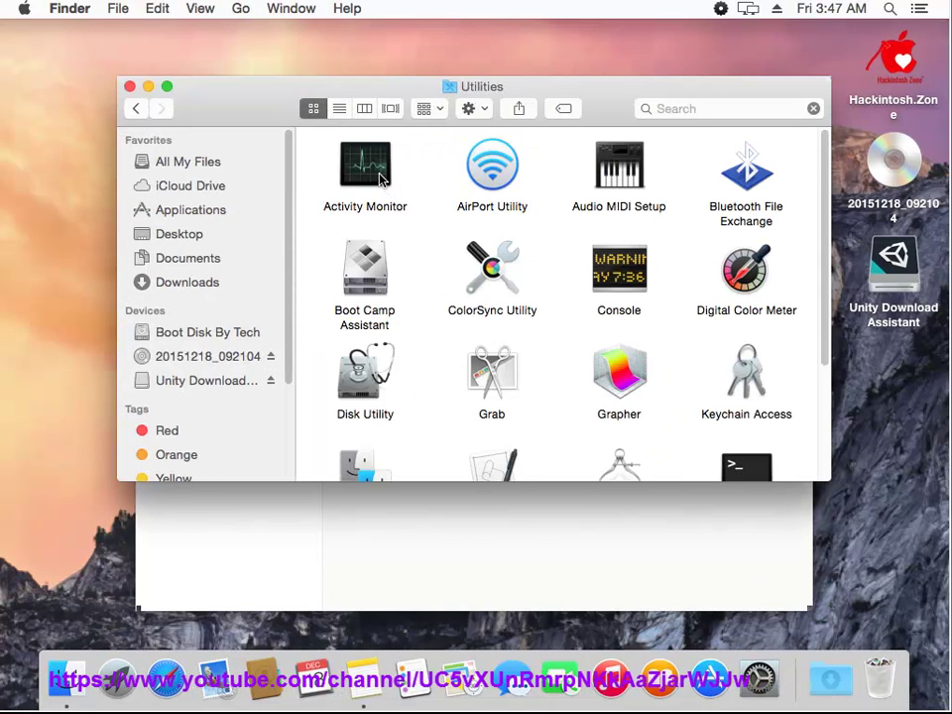
double_click(380, 178)
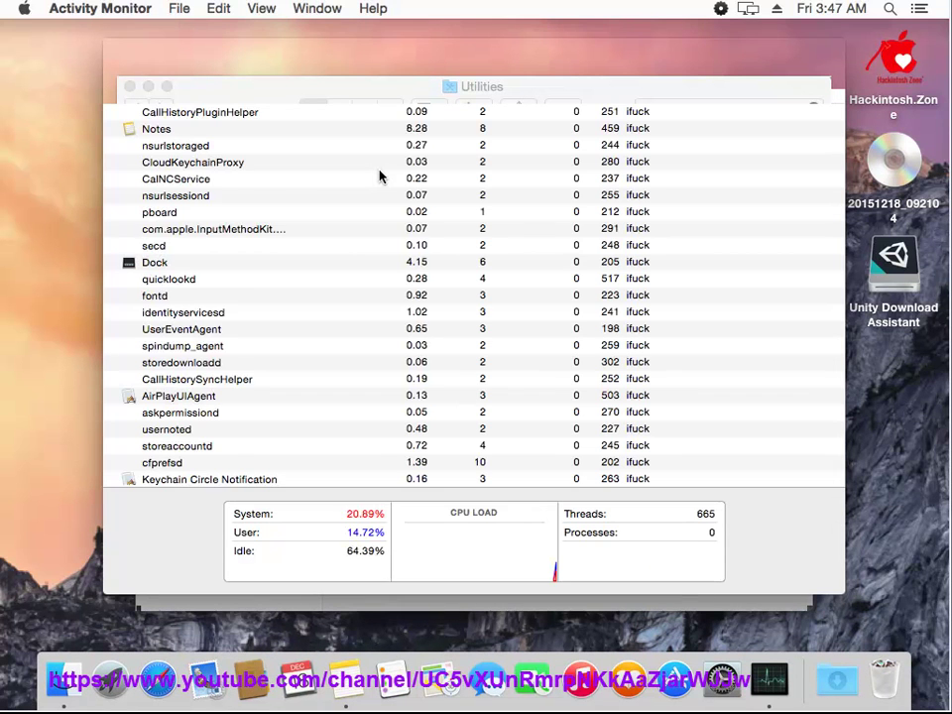
Look through the running processes for Unity, and close the Activity Monitor and Utilities windows
left_click(226, 147)
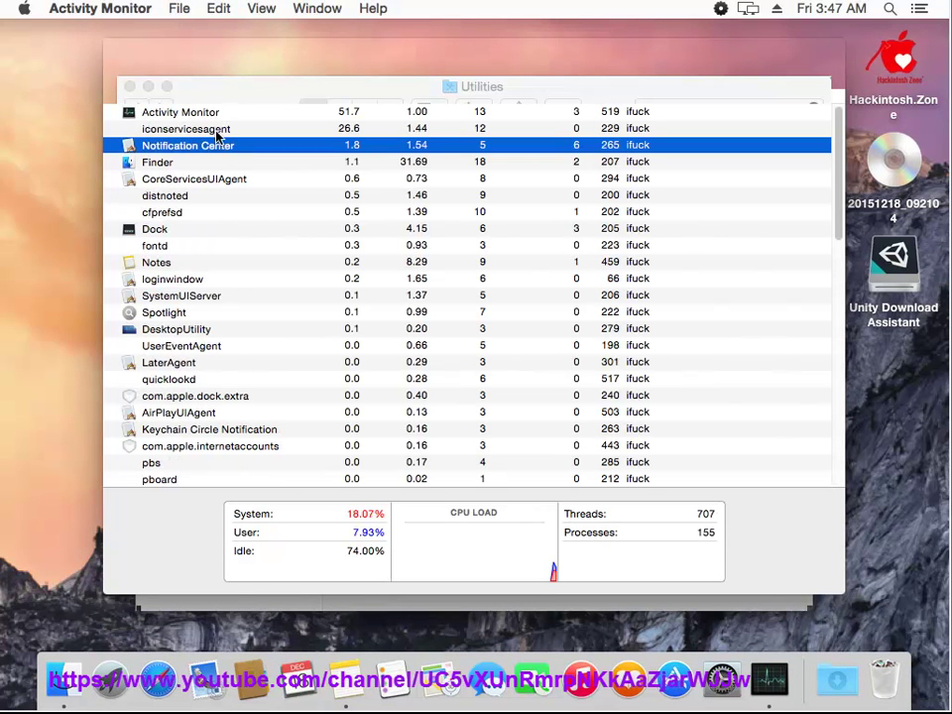
key("u")
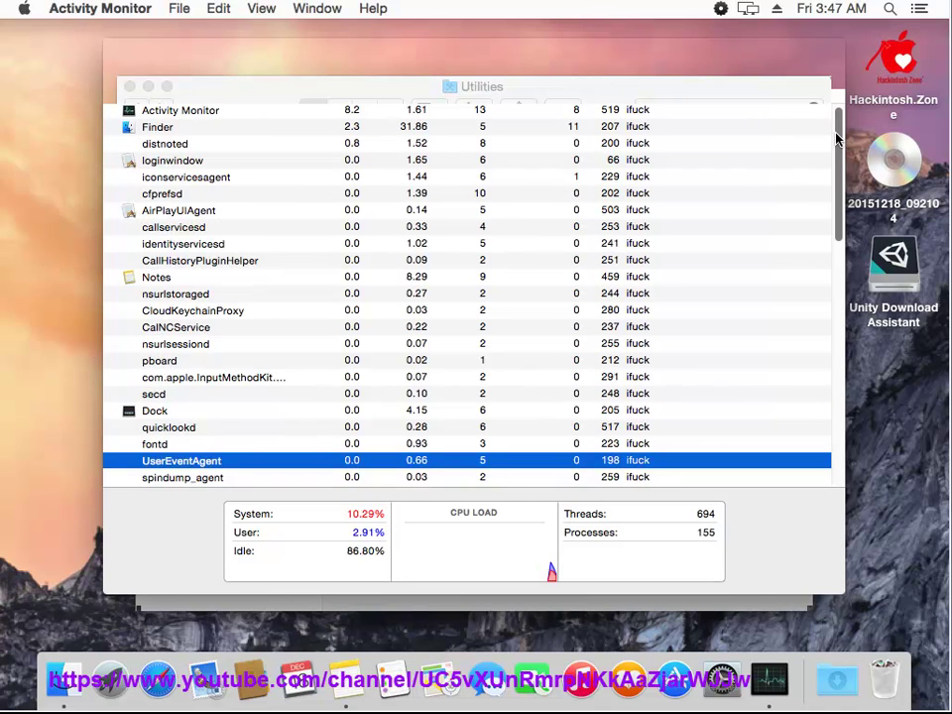
key("Down")
key("Down")
key("Down")
key("Down")
key("Down")
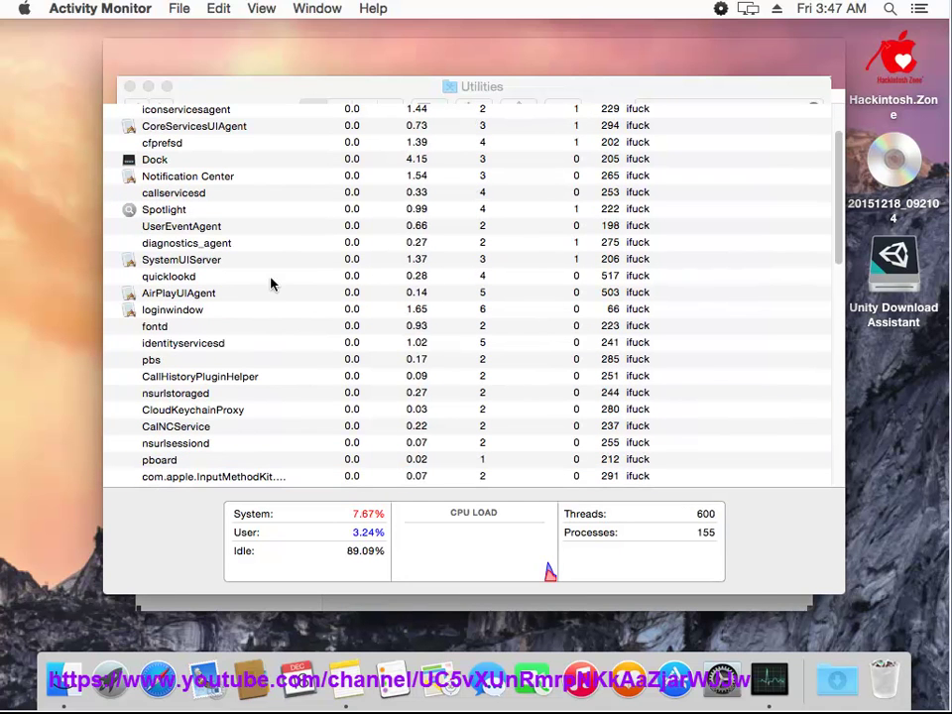
left_click(243, 159)
key("Down")
key("Down")
key("Down")
key("Down")
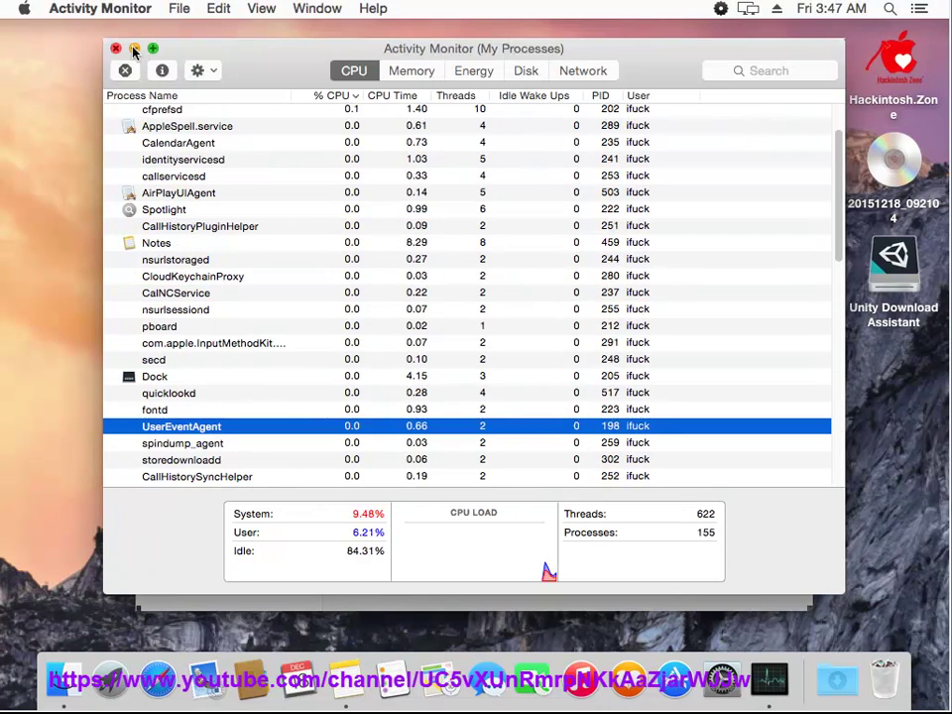
key("Down")
key("Down")
key("Down")
key("Down")
key("Down")
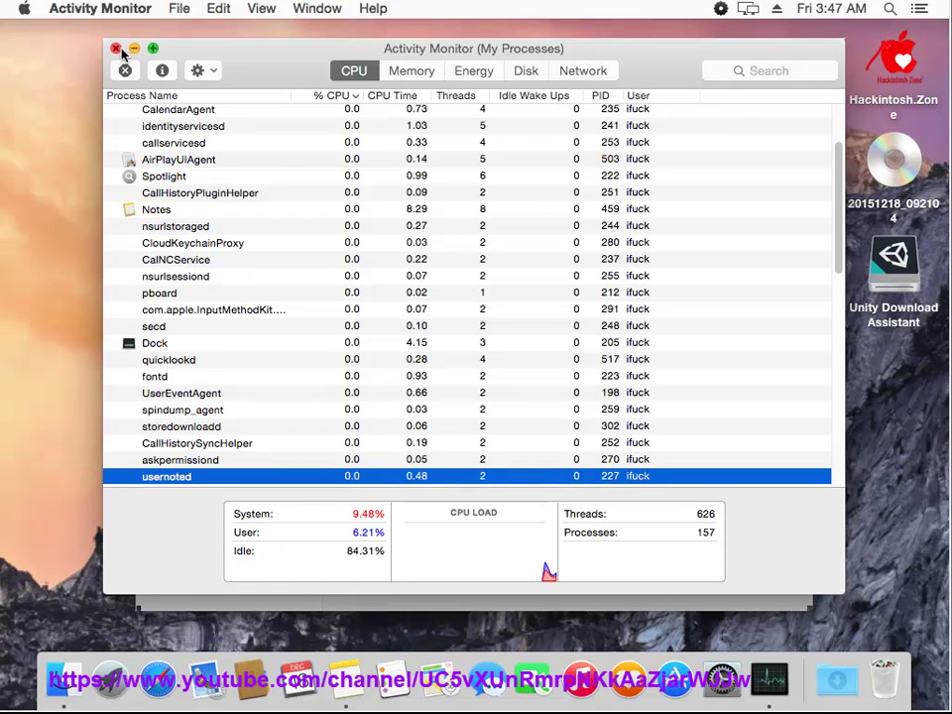
left_click(116, 49)
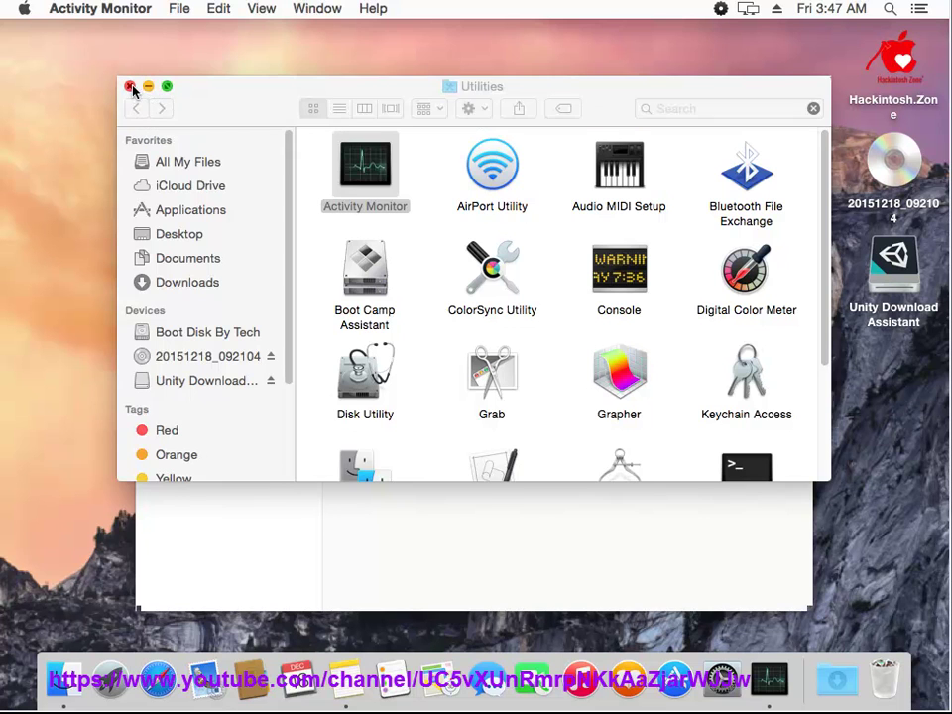
left_click(129, 86)
Review Step #3 about searching for and trashing Unity in the uninstall note
left_click(571, 250)
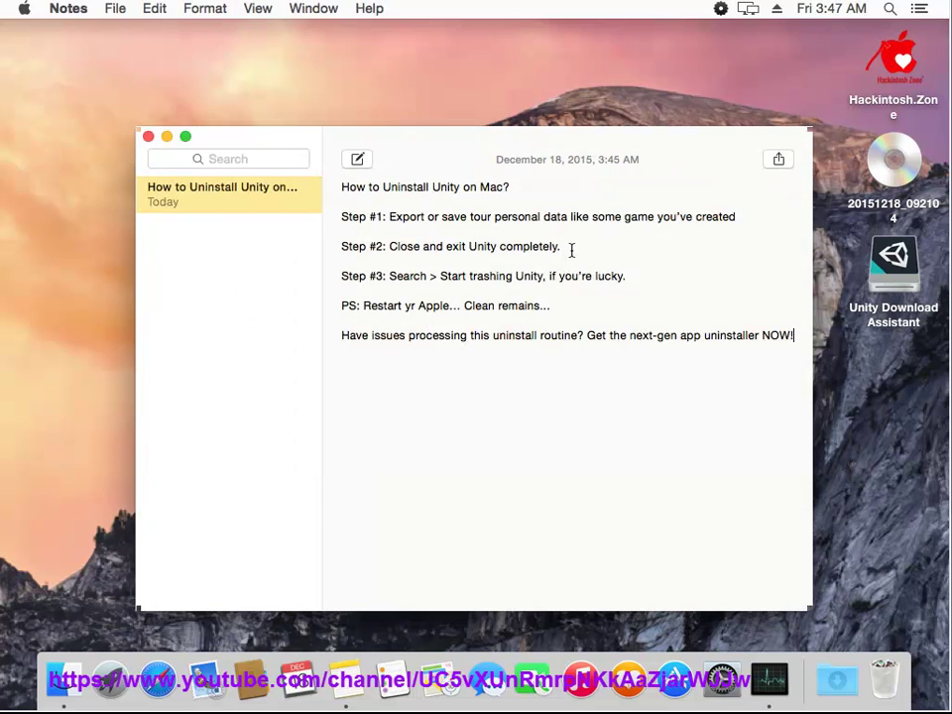
left_click_drag(646, 281, 302, 279)
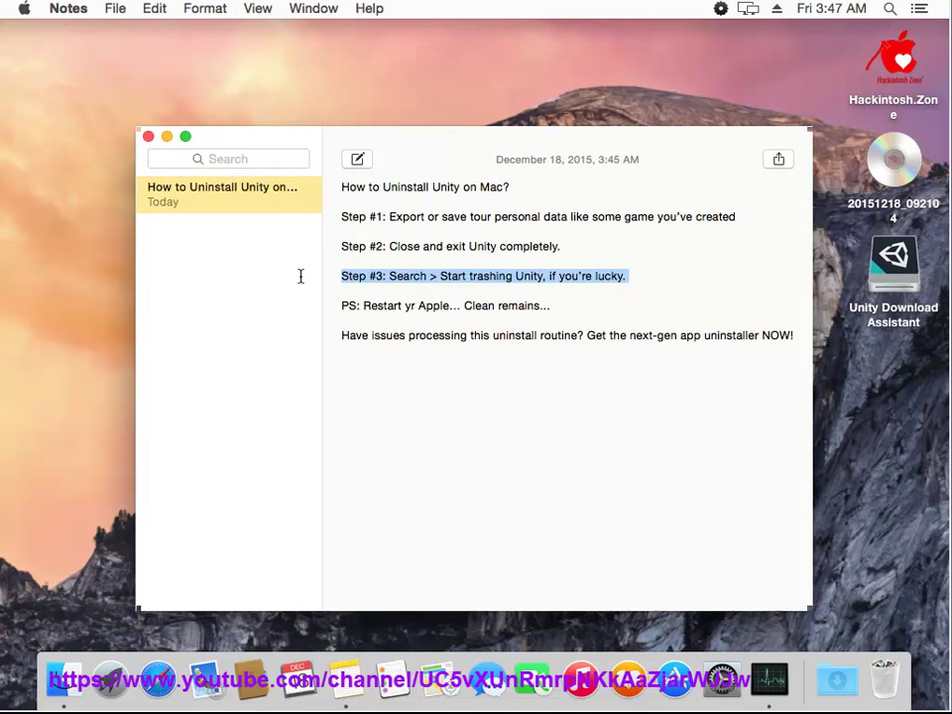
left_click(405, 275)
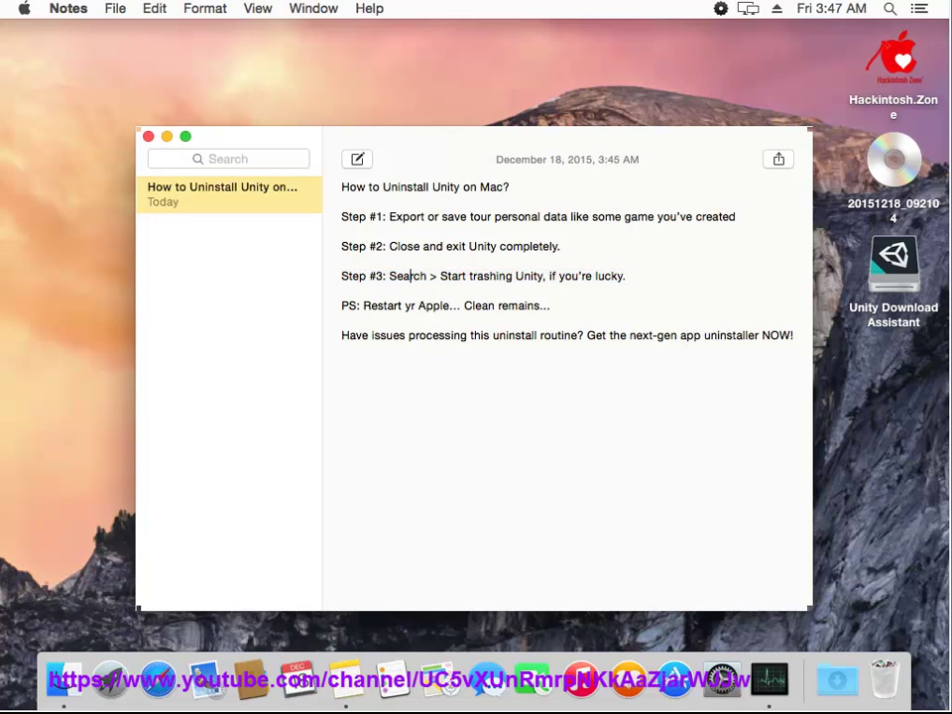
Go to the ~/library folder in Finder and search This Mac for "unity"
left_click(365, 47)
left_click(238, 9)
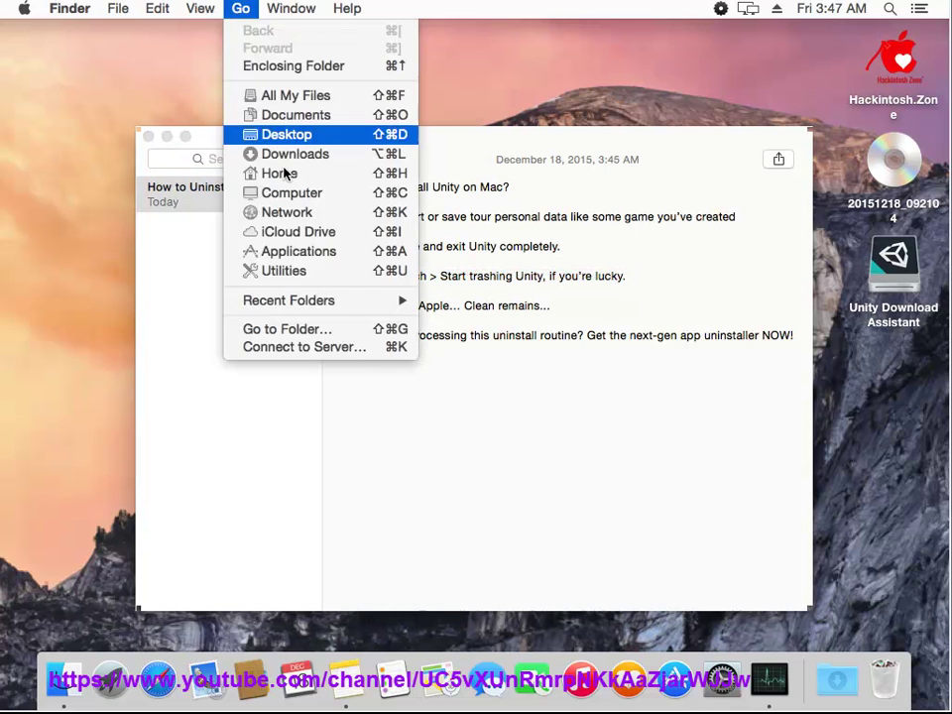
left_click(313, 330)
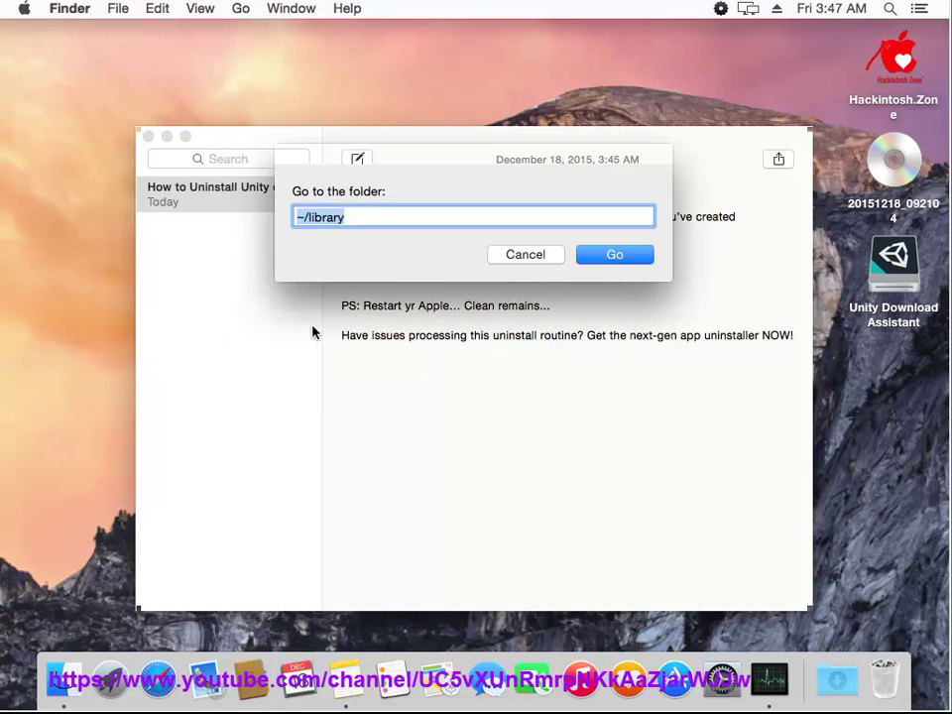
key("Return")
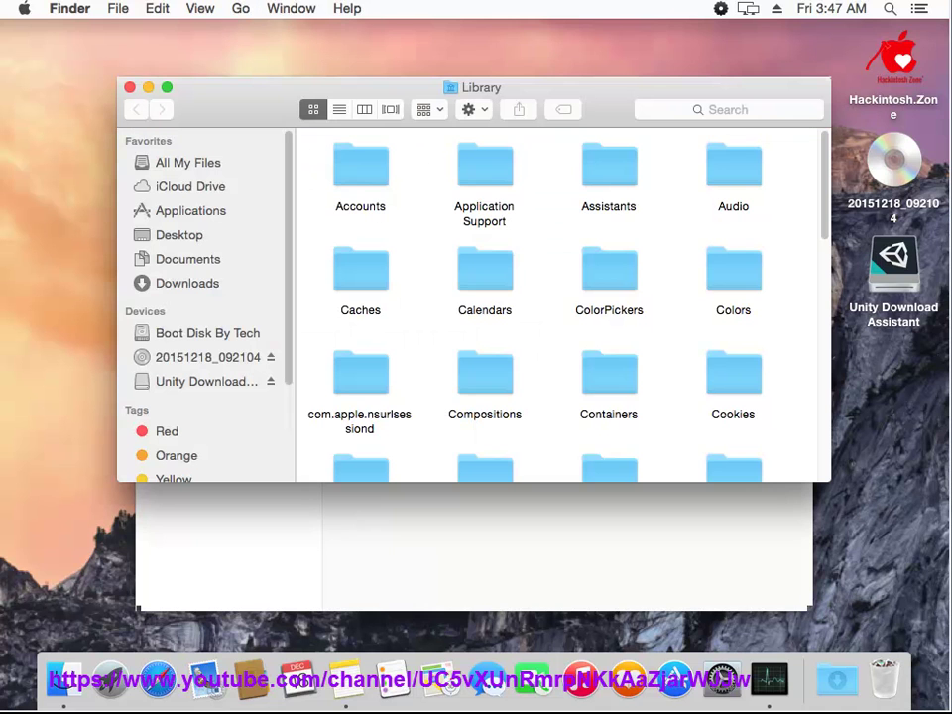
left_click(727, 111)
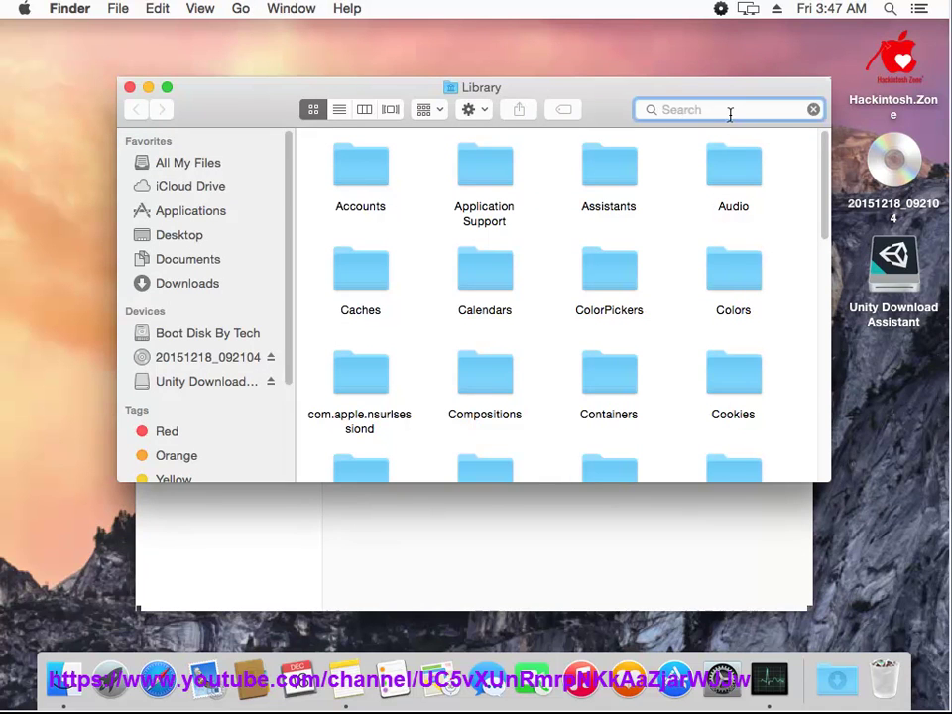
type("unity")
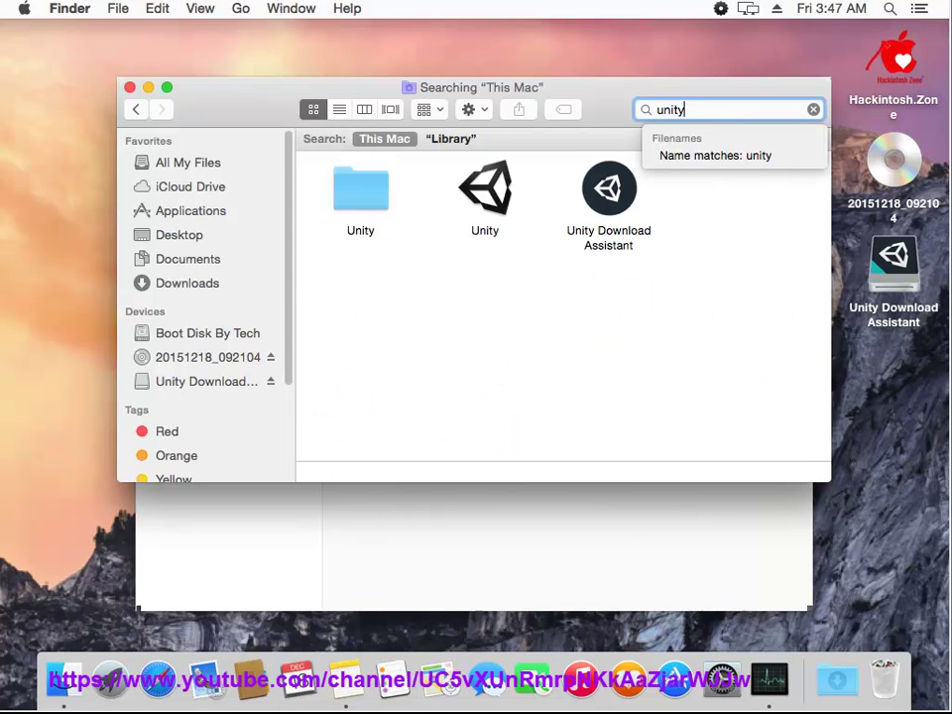
left_click(621, 228)
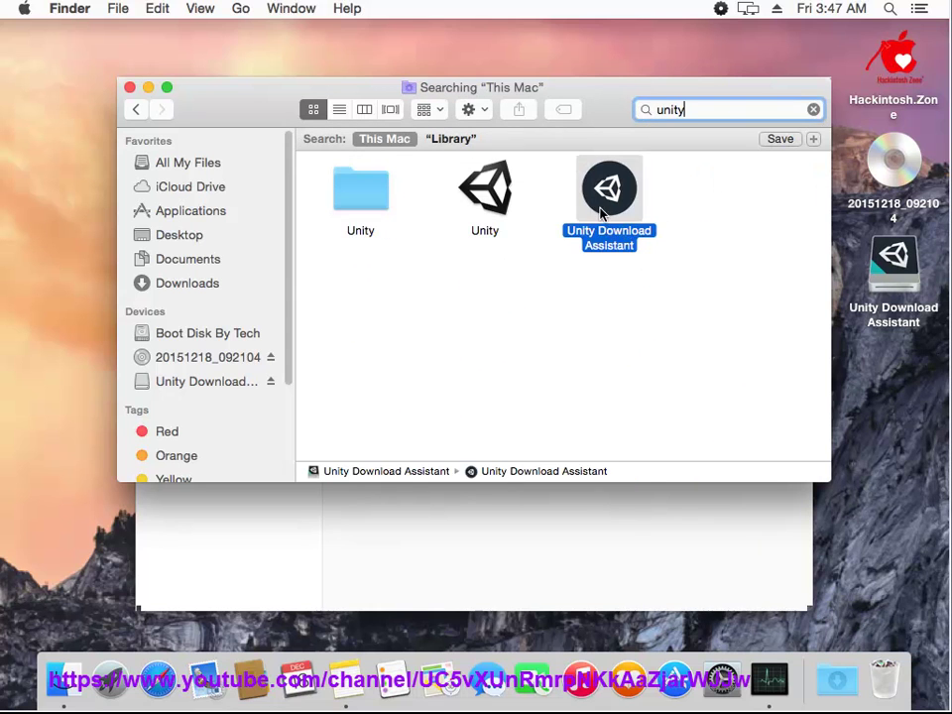
right_click(600, 209)
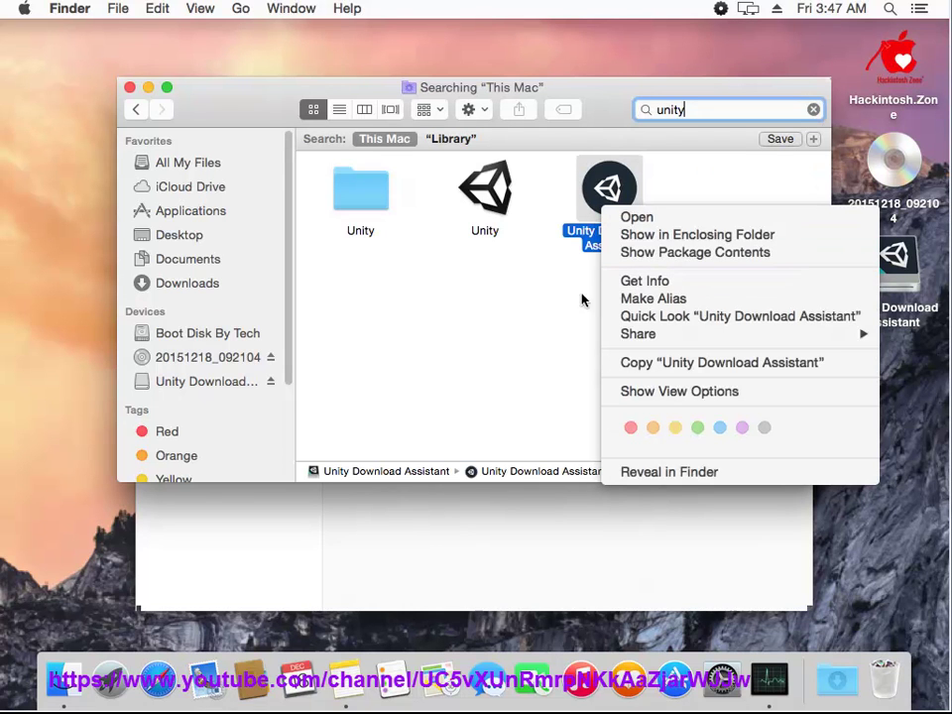
left_click(525, 338)
Move the Unity application in the search results to the Trash
right_click(484, 198)
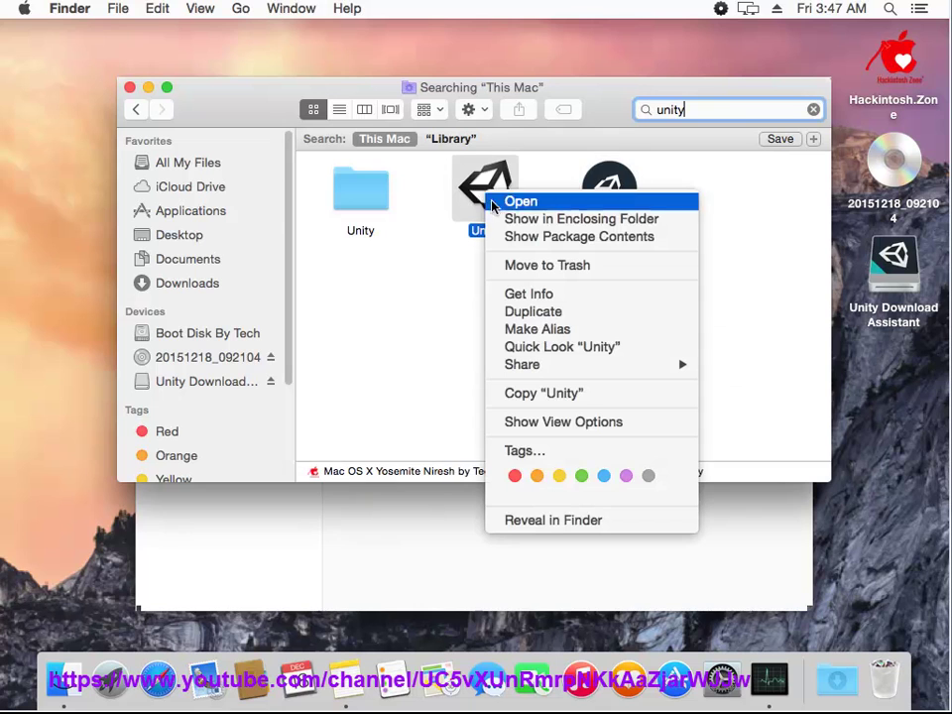
left_click(537, 266)
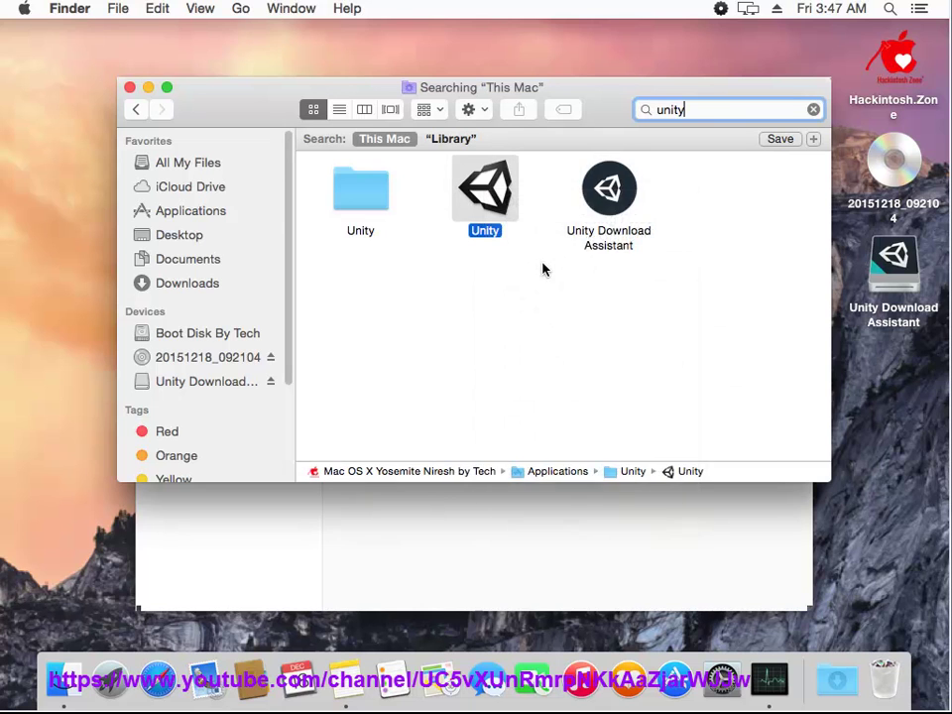
Open the Unity folder from the search results and view the Unity Bug Reporter alias's file information, closing the info window when done
left_click(370, 198)
double_click(371, 195)
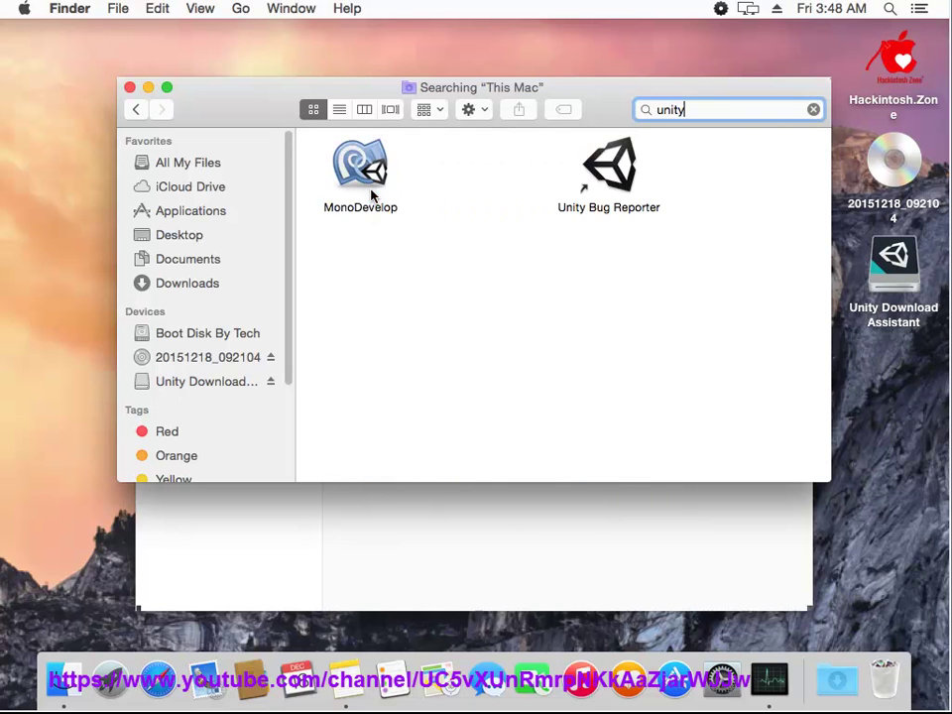
left_click_drag(727, 246, 327, 178)
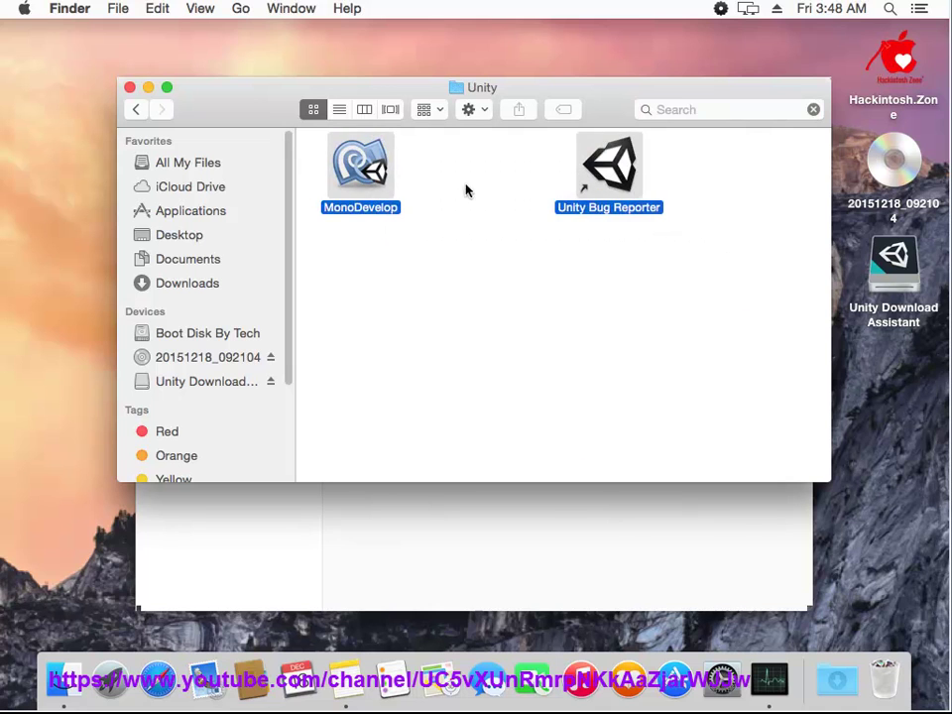
left_click(584, 259)
right_click(599, 176)
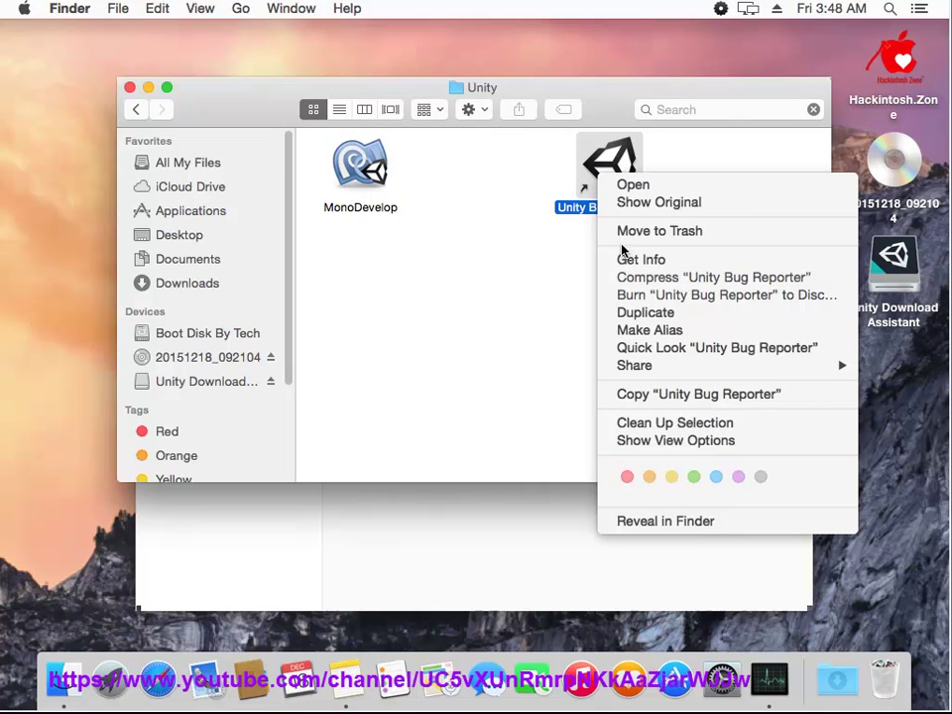
left_click(630, 260)
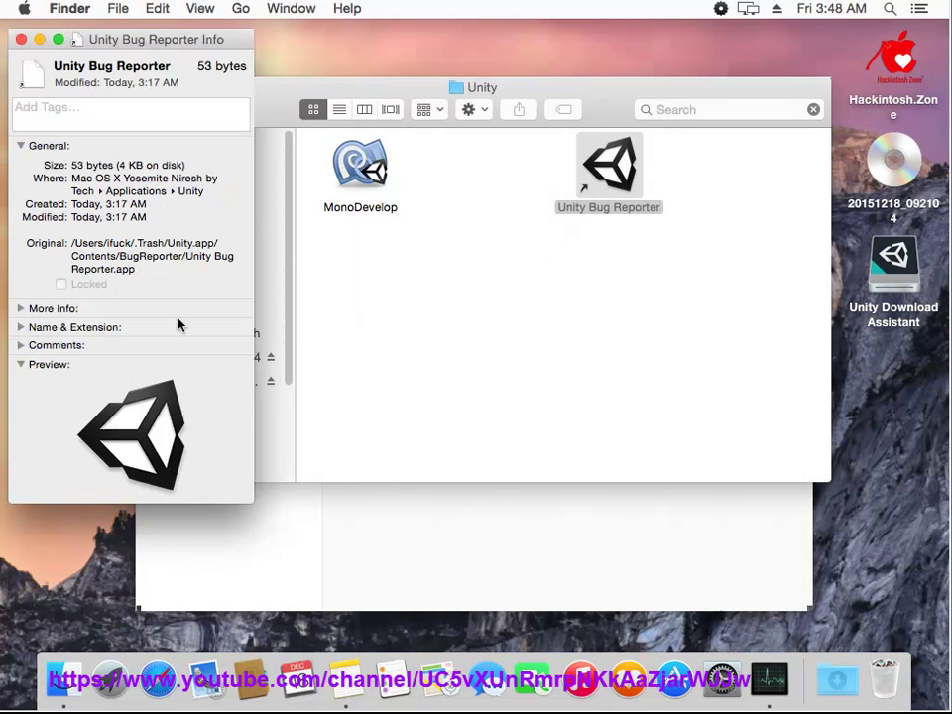
left_click(21, 39)
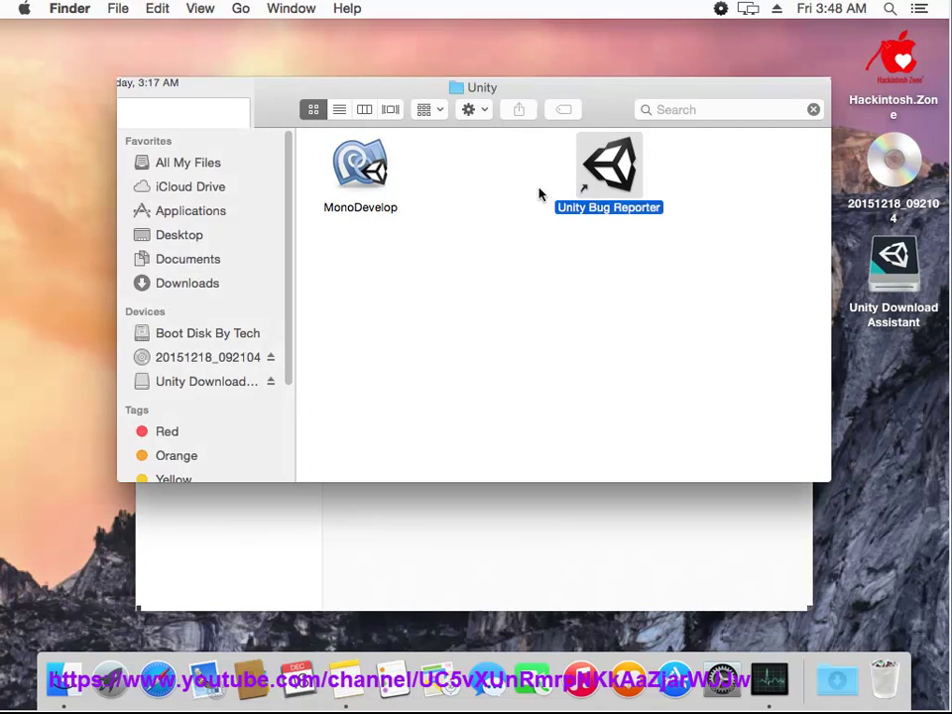
Show the original file of the Unity Bug Reporter alias and check which actions are available for it
right_click(590, 169)
left_click(631, 197)
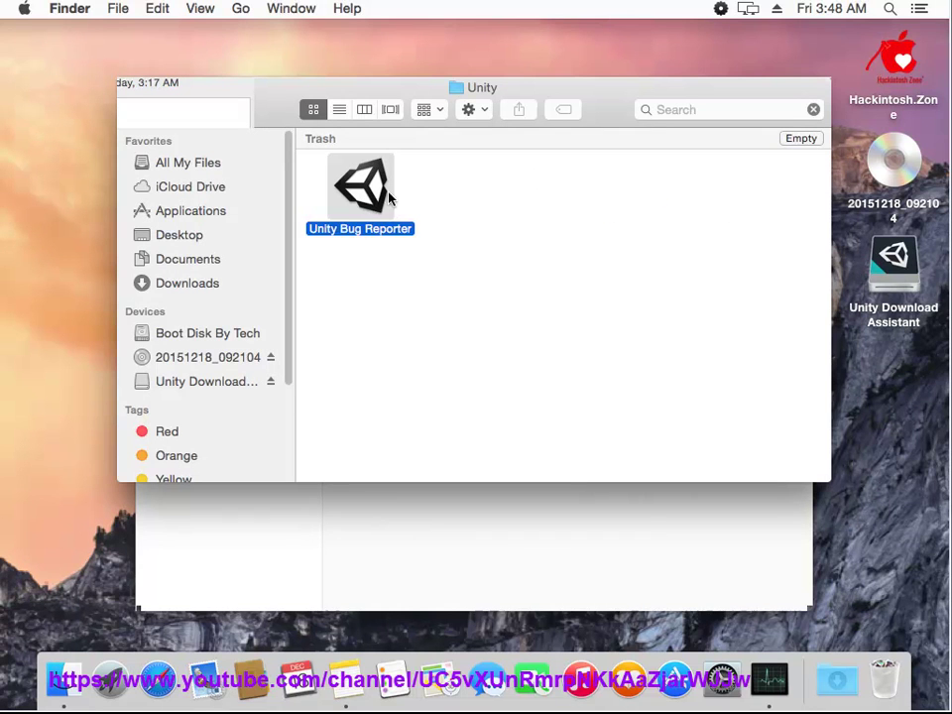
right_click(366, 188)
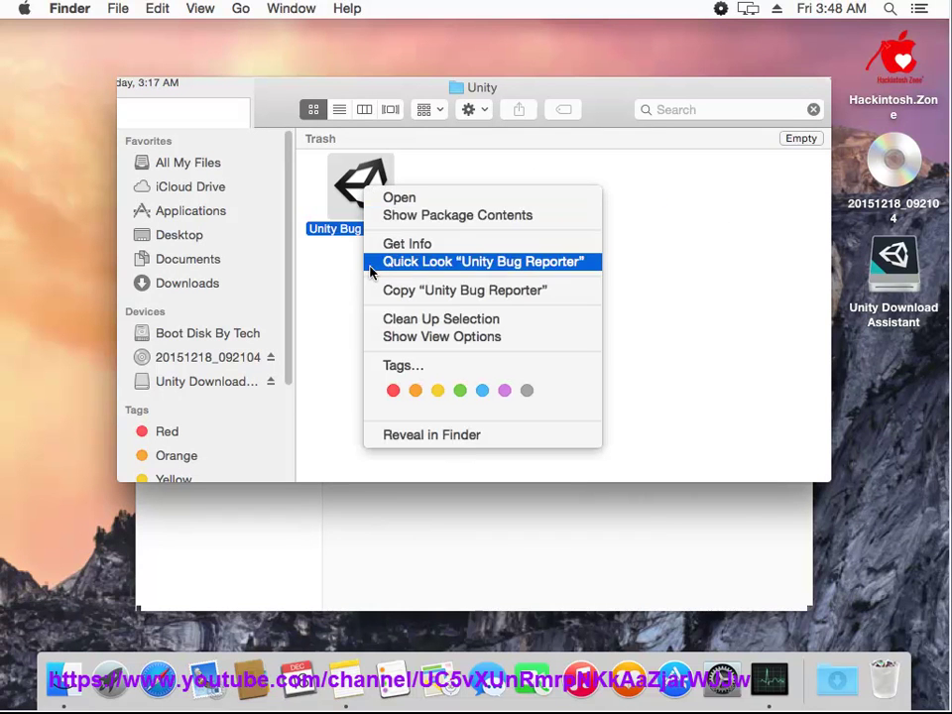
left_click(255, 208)
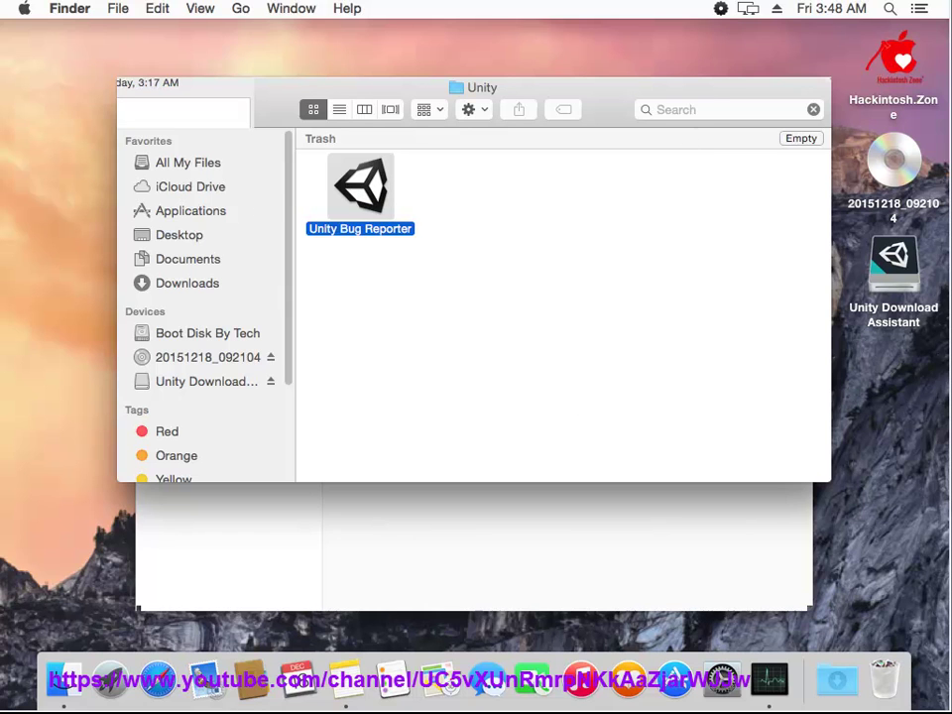
Search This Mac for "unity" again and move the Unity folder to the Trash
left_click(699, 105)
type("unity")
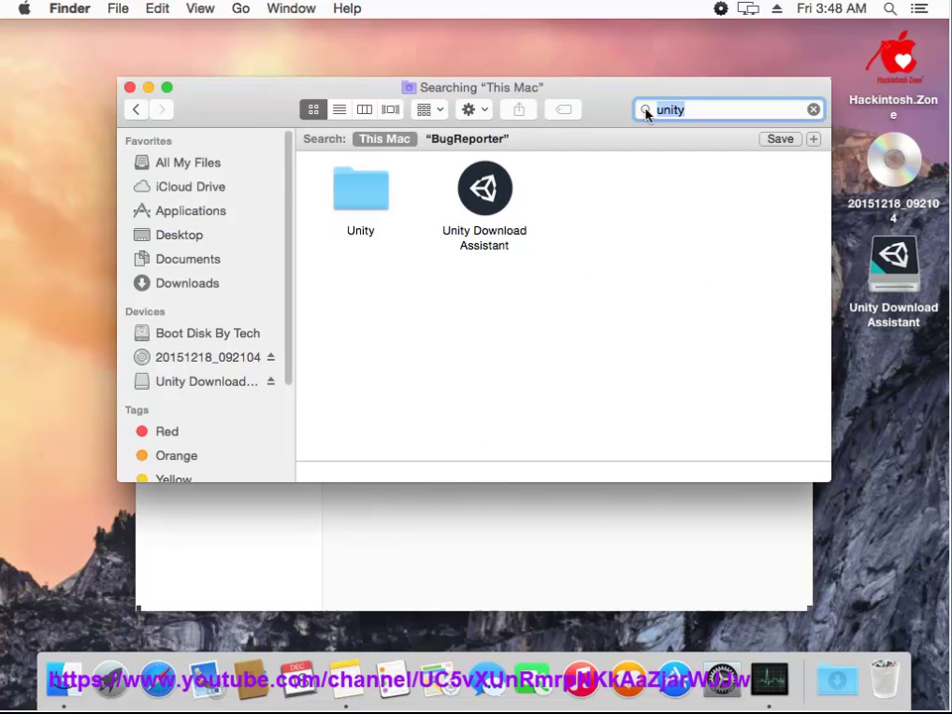
right_click(483, 199)
left_click(357, 193)
right_click(354, 185)
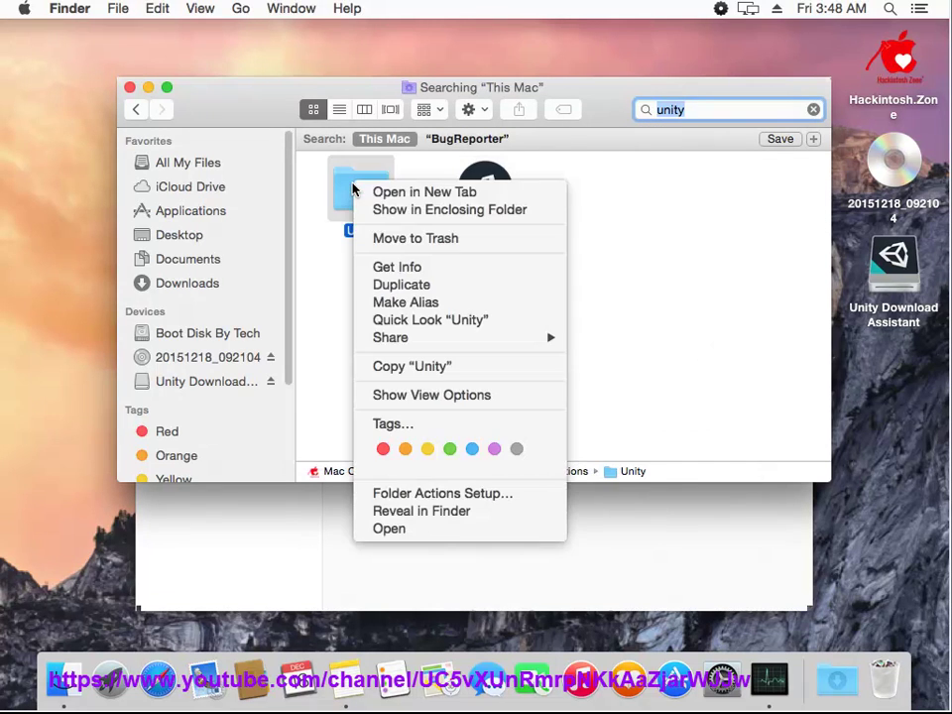
left_click(388, 239)
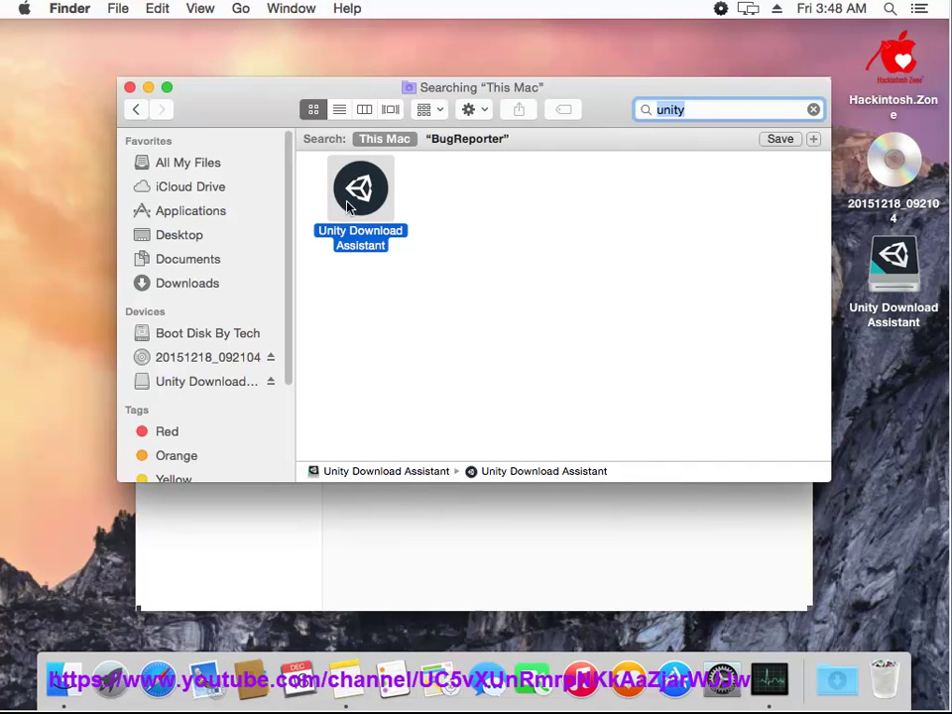
Check the actions available for Unity Download Assistant in the search results and close the Finder window
right_click(346, 201)
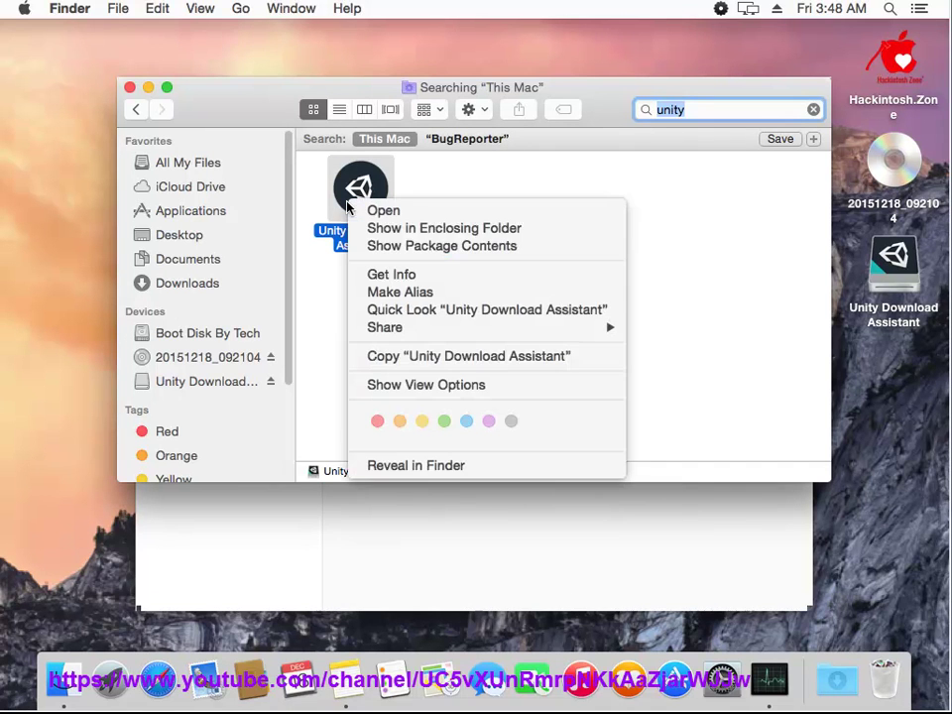
left_click(714, 278)
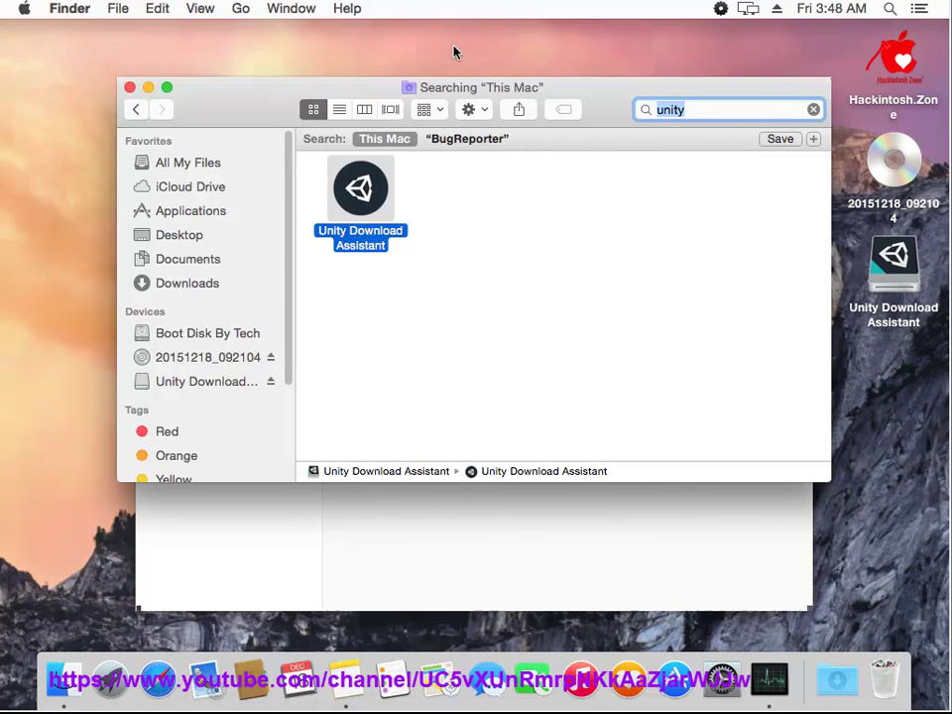
left_click(130, 87)
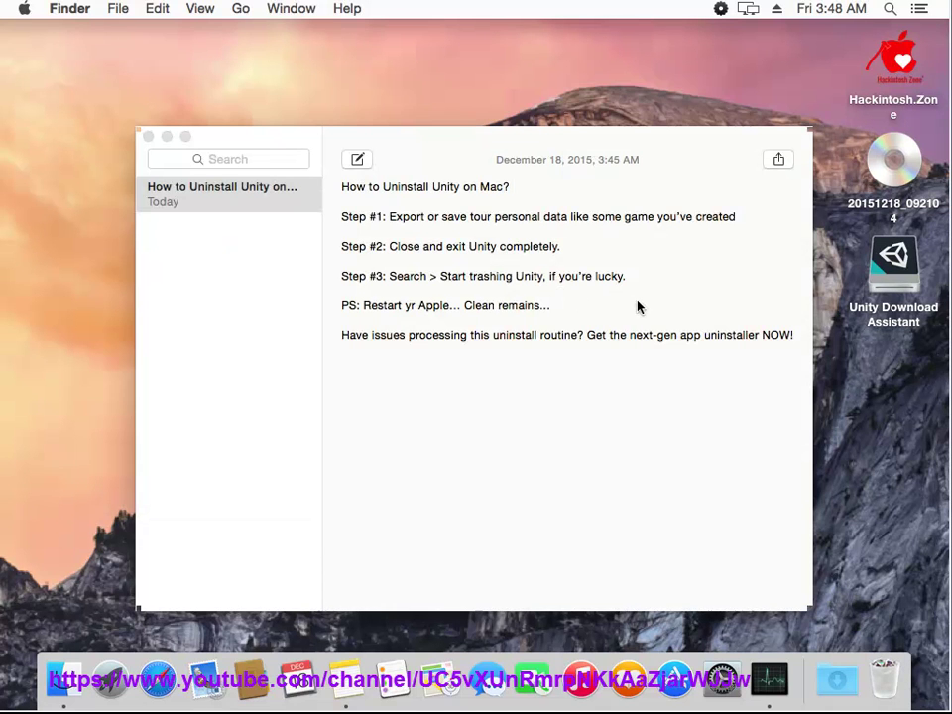
Highlight the note's PS line about restarting and cleaning remains, and bring up the Mac's restart confirmation without restarting
left_click(410, 276)
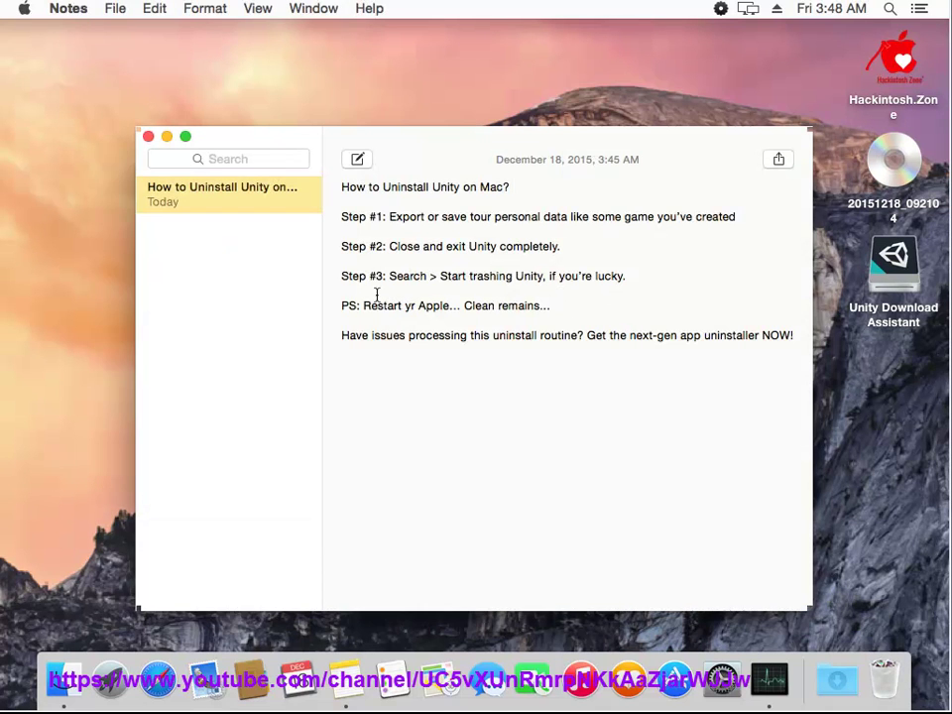
left_click_drag(563, 307, 296, 304)
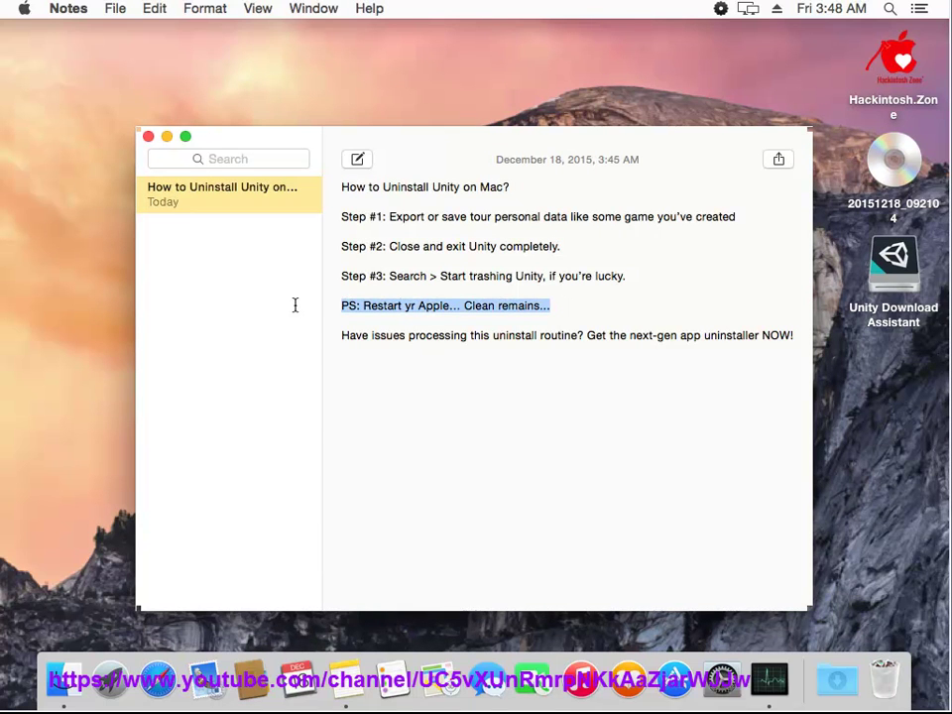
left_click(45, 57)
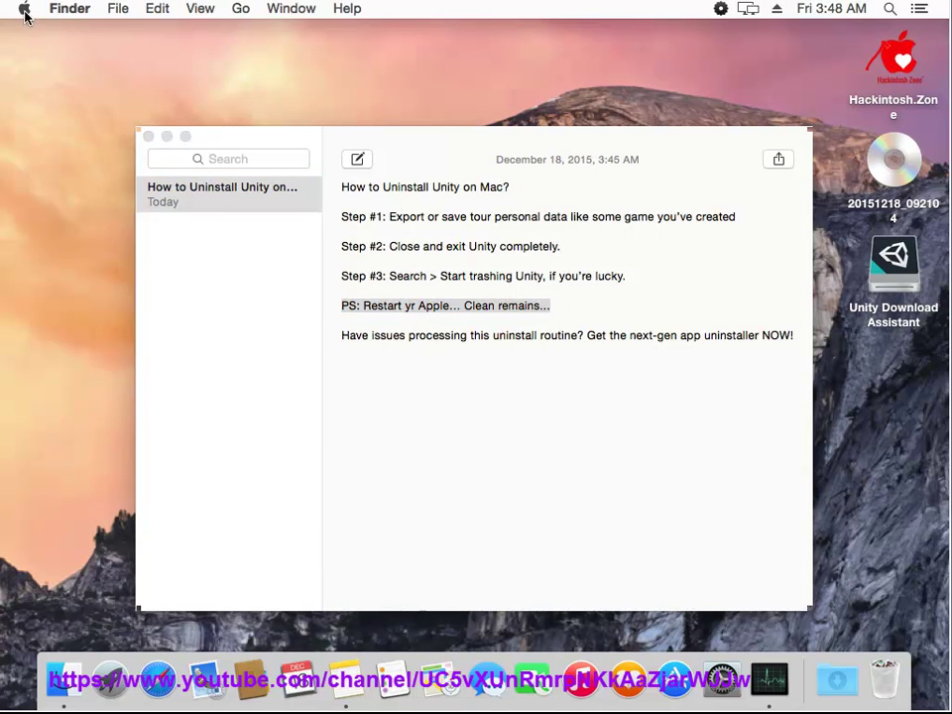
left_click(24, 10)
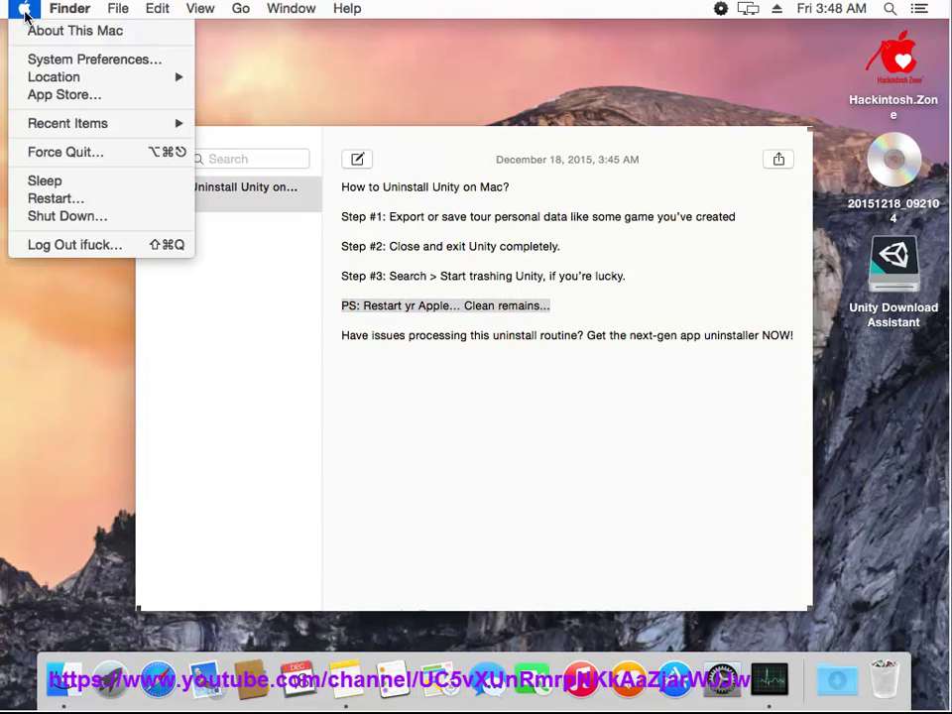
left_click(94, 202)
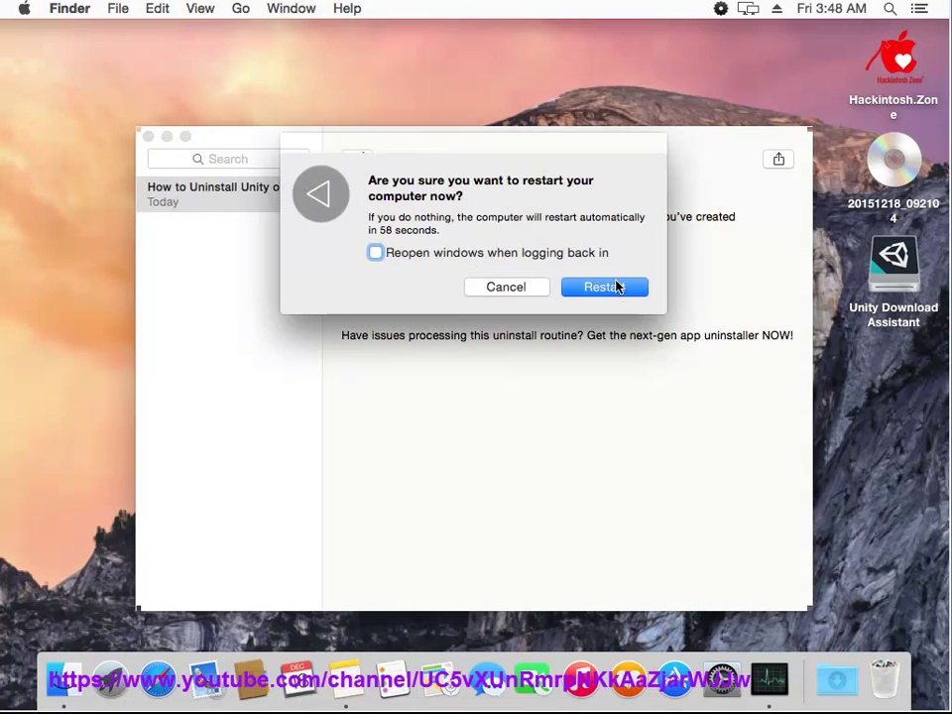
left_click(506, 287)
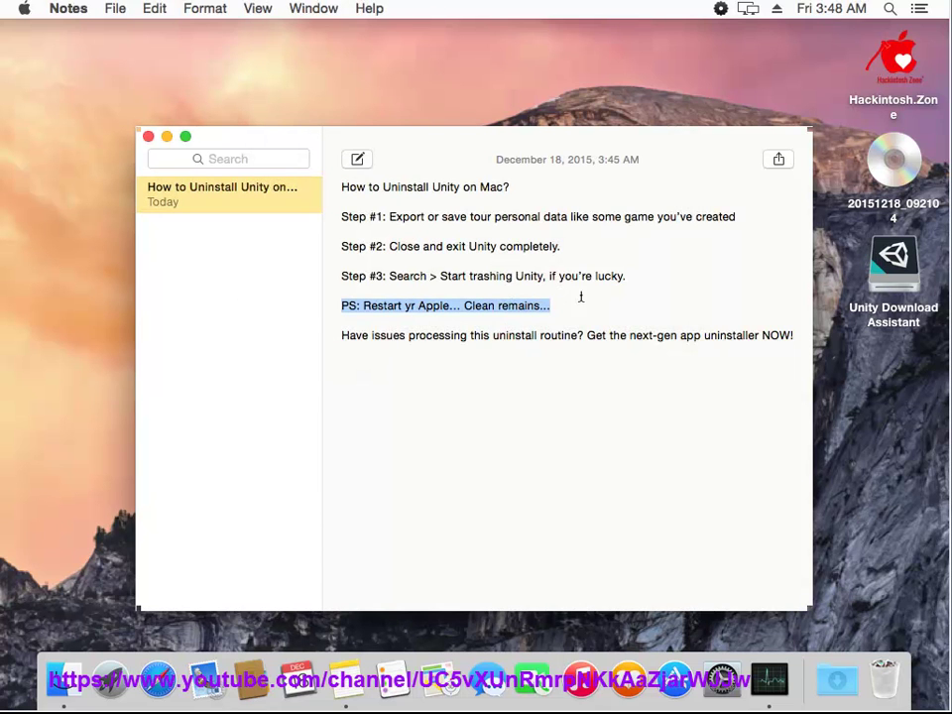
Open the Trash and permanently erase its contents, including the Unity application and Unity folder
left_click(867, 655)
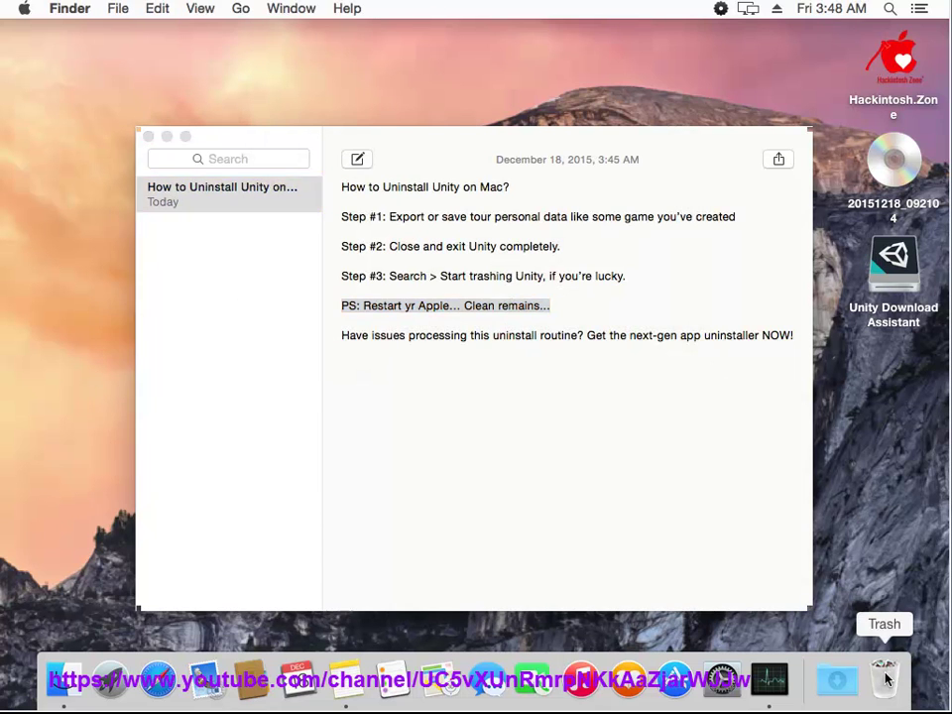
left_click(742, 189)
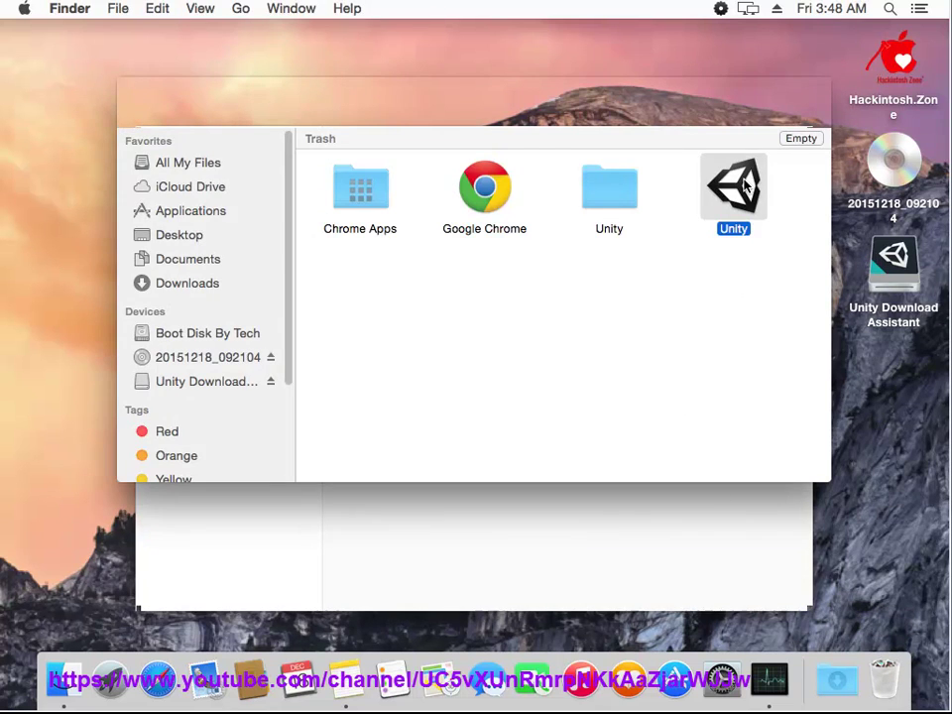
right_click(746, 188)
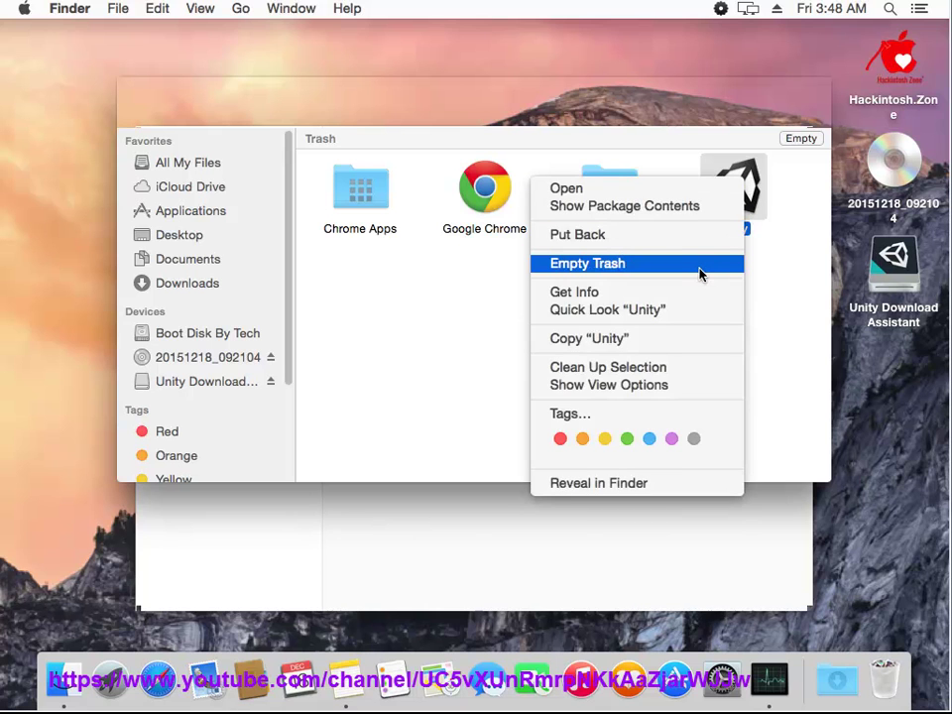
left_click(647, 239)
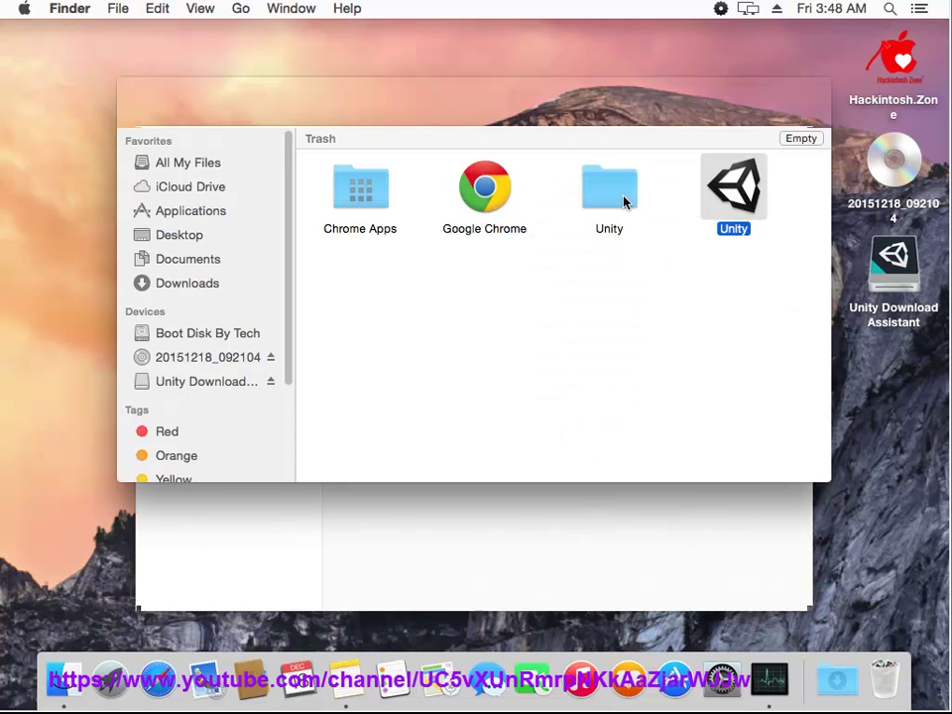
right_click(627, 201)
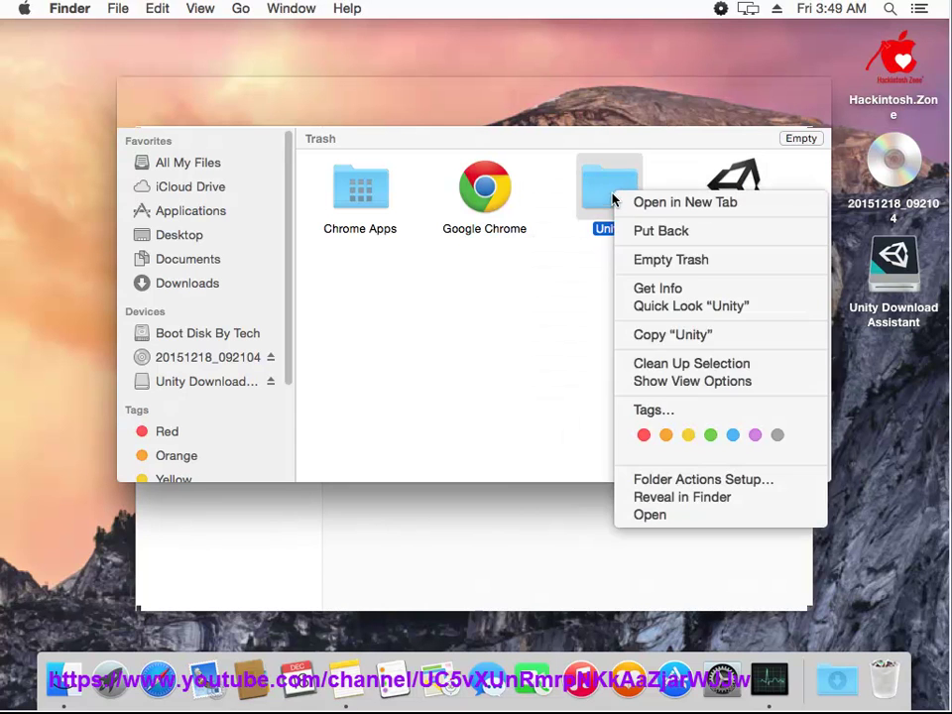
left_click(646, 263)
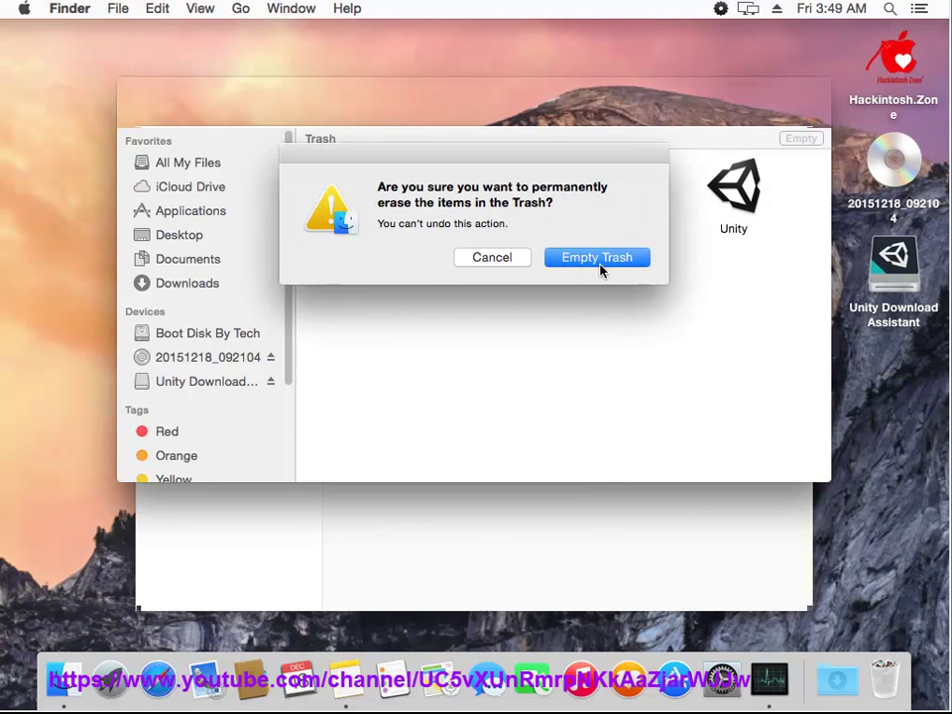
left_click(642, 360)
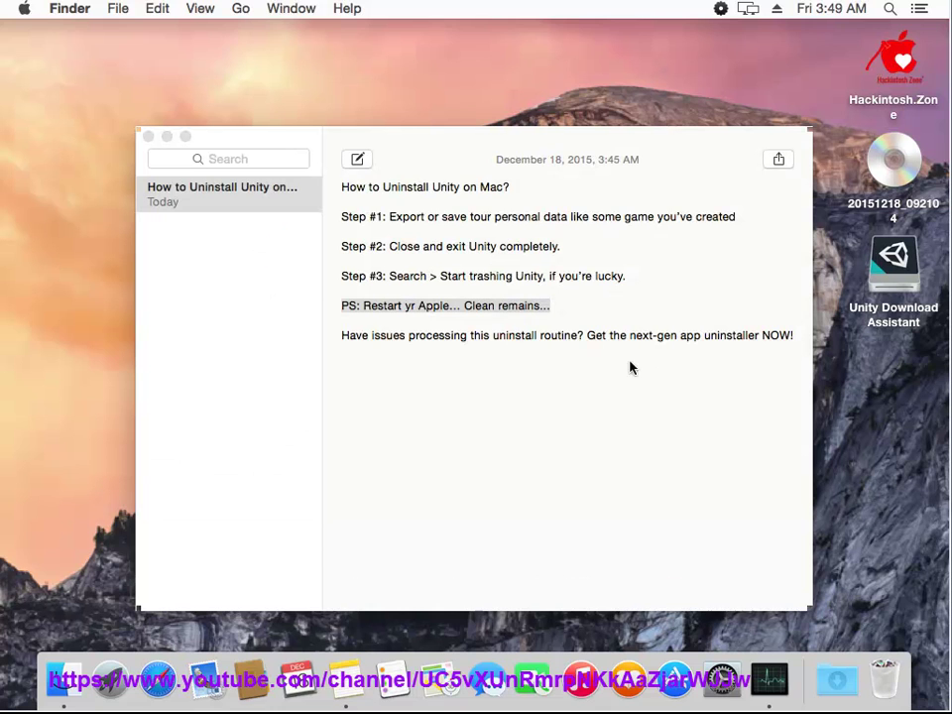
Highlight the note's last line about getting the next-gen app uninstaller
left_click(612, 340)
left_click_drag(338, 335, 783, 325)
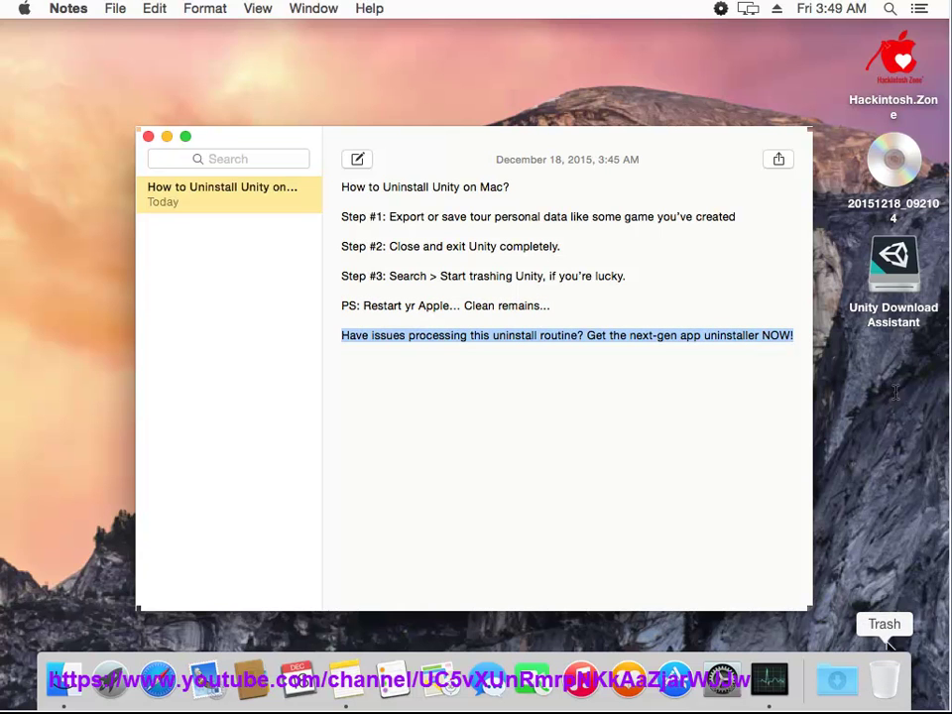
Open the Unity Download Assistant disk from the desktop, select the assistant application, and move the Notes window clear of it
left_click(891, 256)
double_click(891, 256)
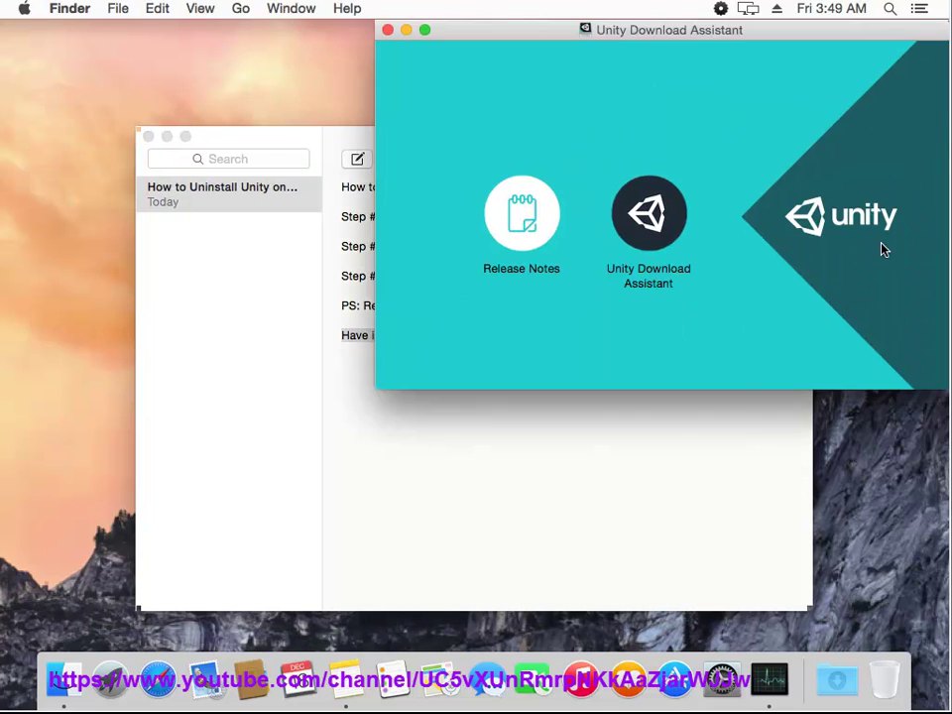
left_click(649, 230)
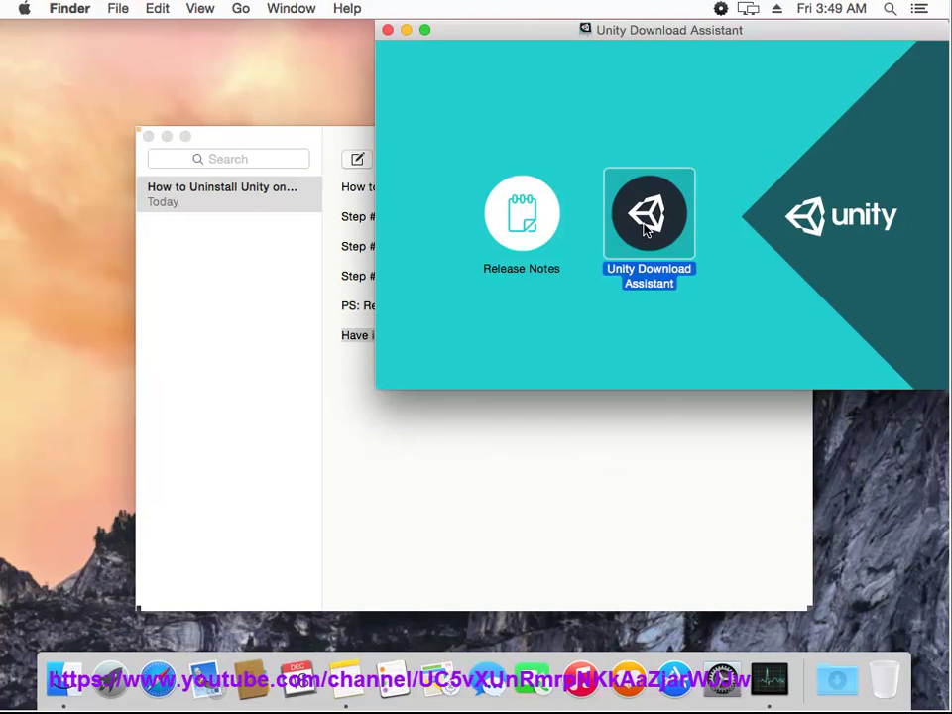
left_click_drag(264, 149, 341, 332)
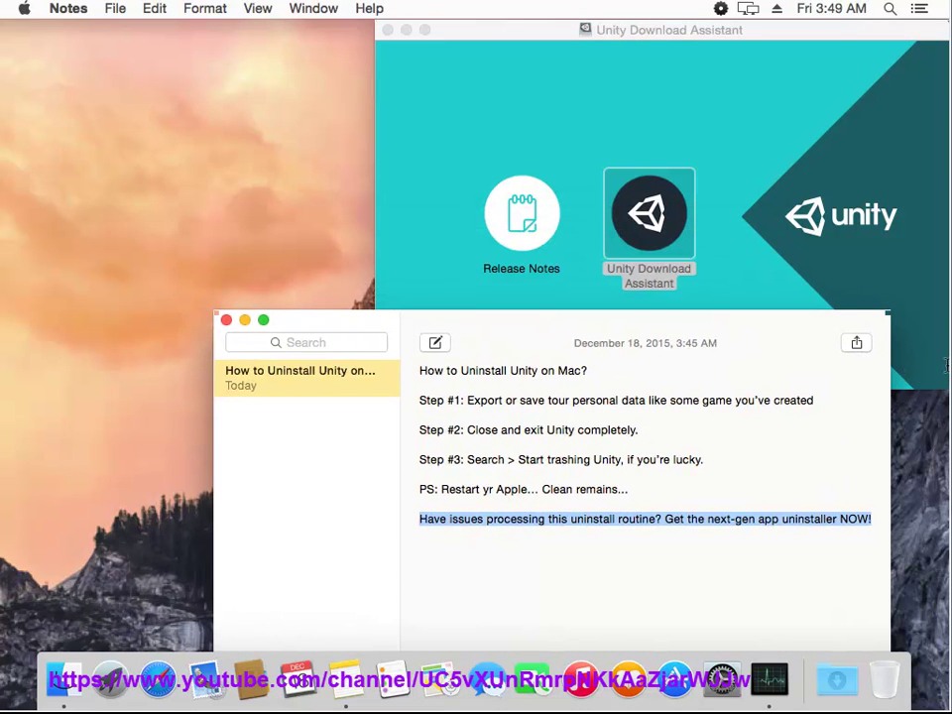